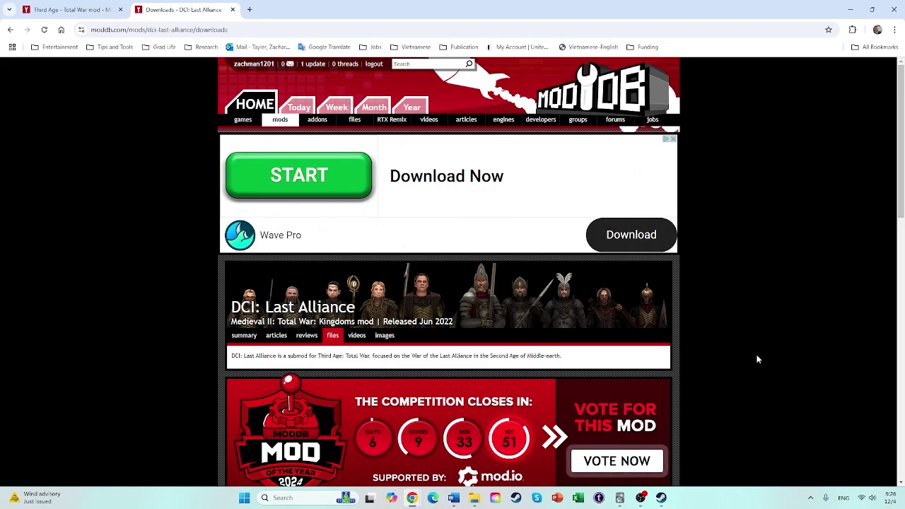
Step: Close the Steam 'Waiting for network' popup and scroll to the DCI: Last Alliance Files list
scroll(756, 359, "down", 2)
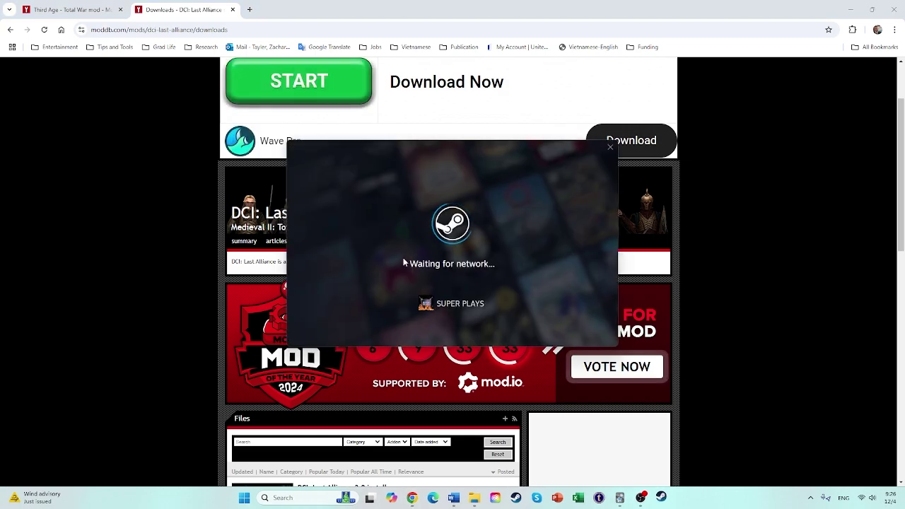
left_click(609, 149)
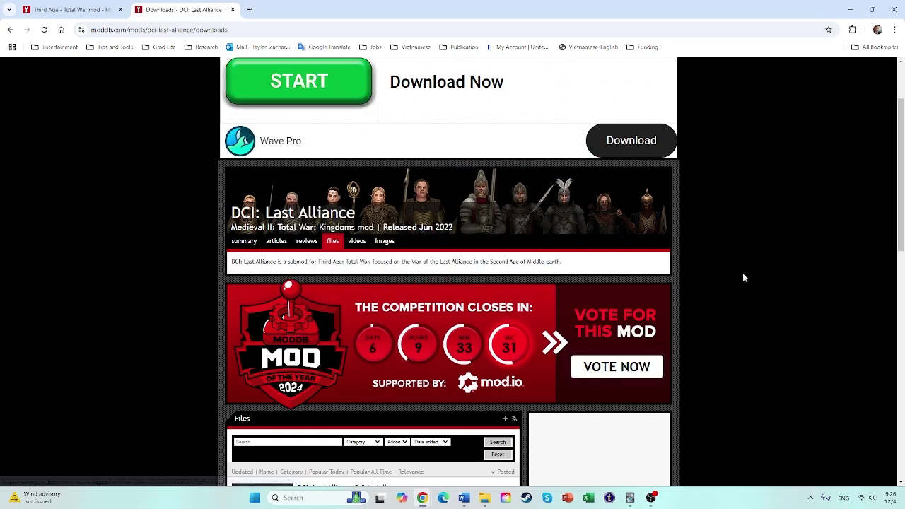
scroll(372, 291, "down", 1)
scroll(372, 291, "down", 3)
scroll(371, 275, "up", 3)
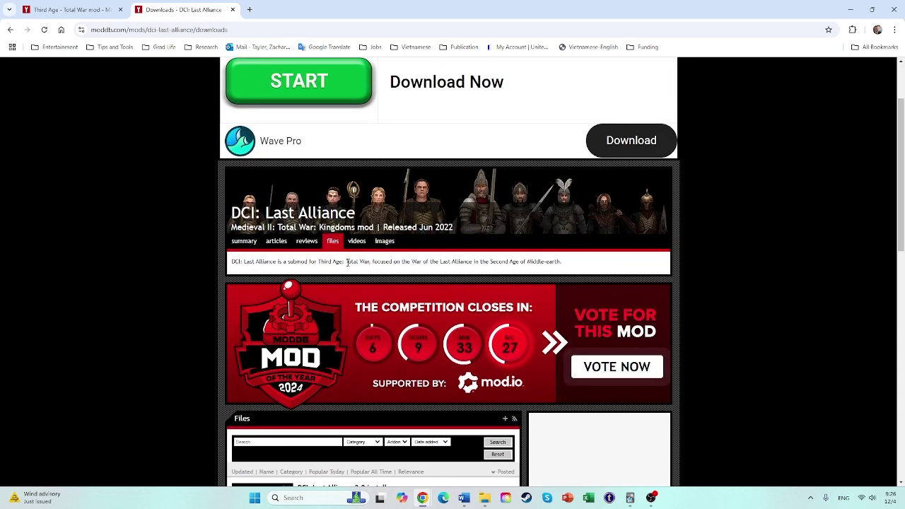
scroll(345, 262, "down", 1)
scroll(345, 261, "up", 2)
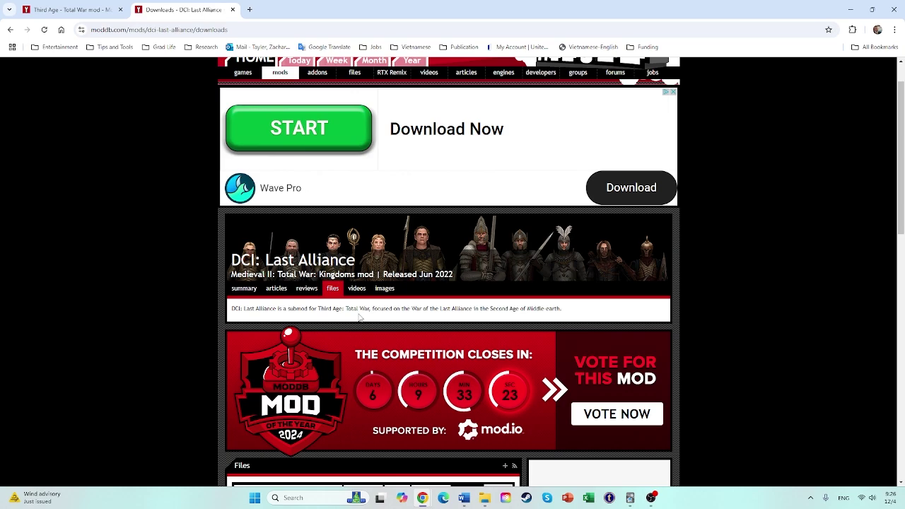
scroll(360, 314, "down", 1)
scroll(361, 311, "down", 2)
scroll(361, 307, "down", 2)
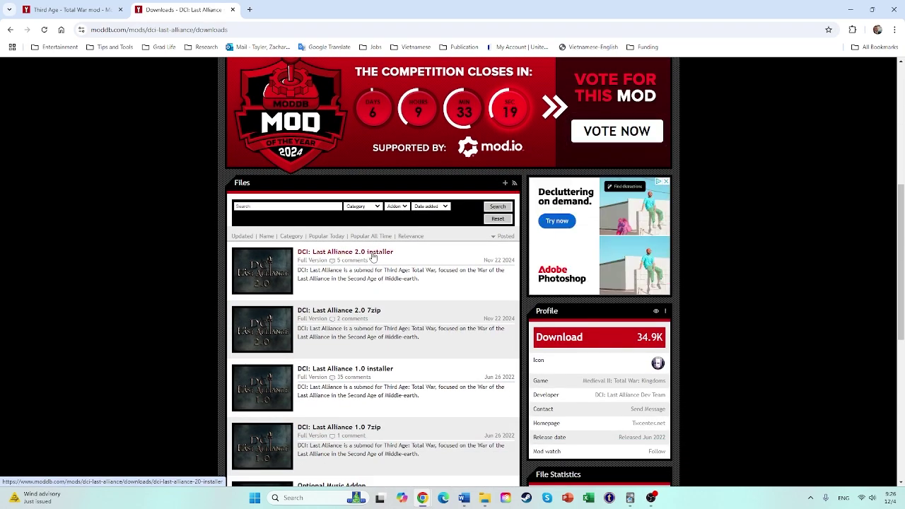
Step: Open the DCI: Last Alliance 2.0 installer page from the Files list
left_click(372, 254)
scroll(401, 314, "down", 3)
scroll(410, 325, "down", 1)
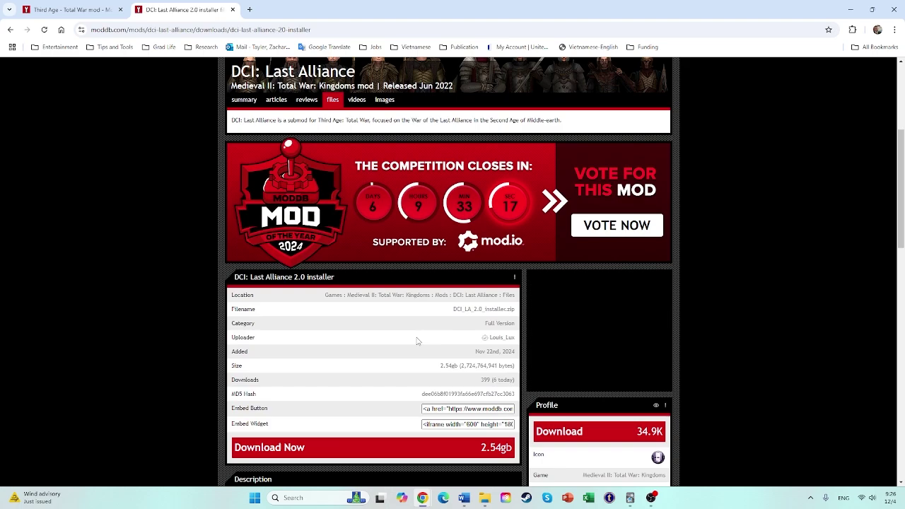
scroll(416, 337, "down", 2)
scroll(389, 410, "down", 2)
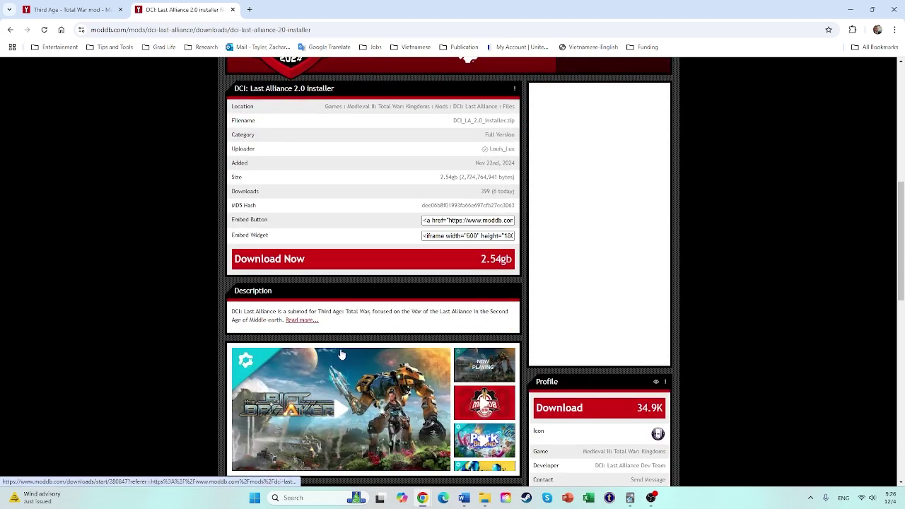
Step: Expand 'Read more...' to reveal the installation instructions and hotfix link
left_click(309, 322)
scroll(309, 326, "down", 2)
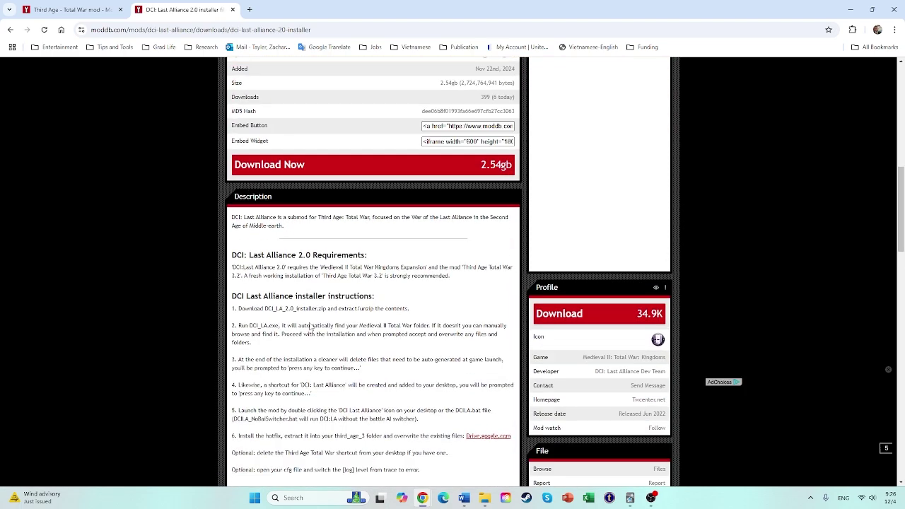
scroll(310, 326, "down", 1)
scroll(426, 238, "up", 2)
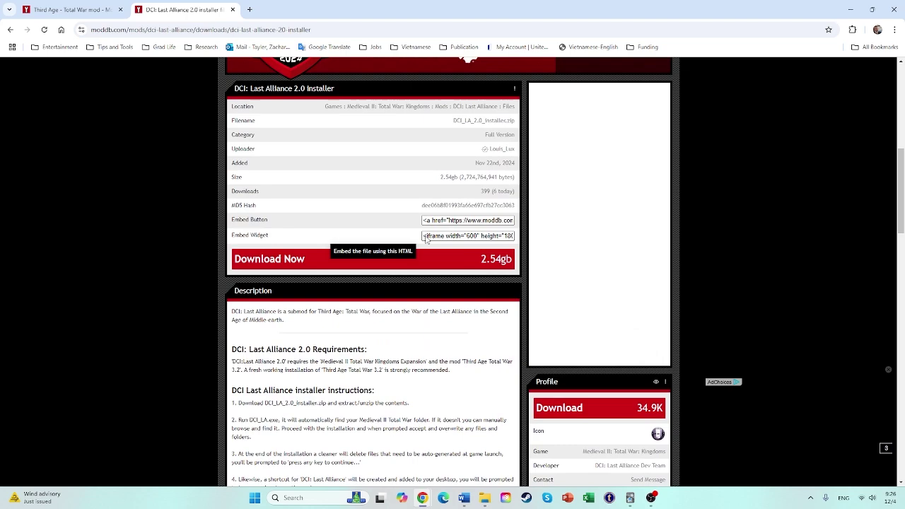
scroll(427, 240, "down", 1)
scroll(430, 170, "down", 1)
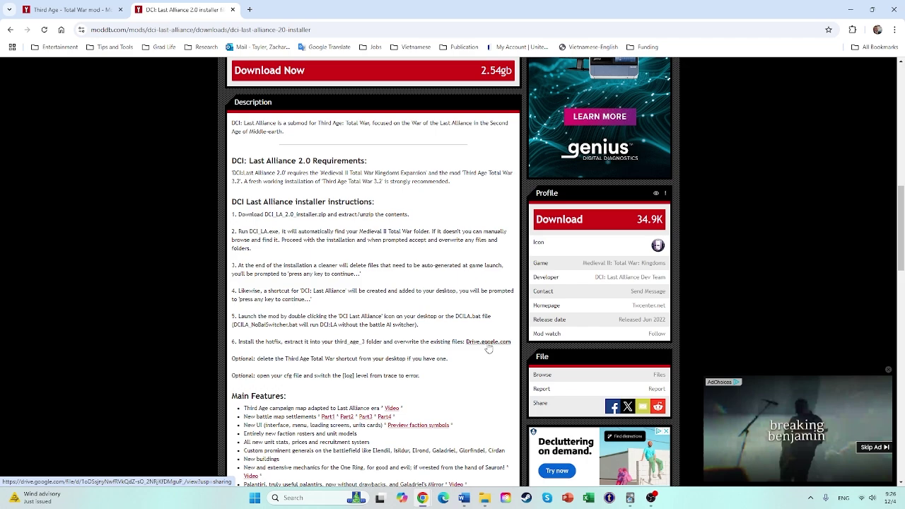
left_click(489, 343)
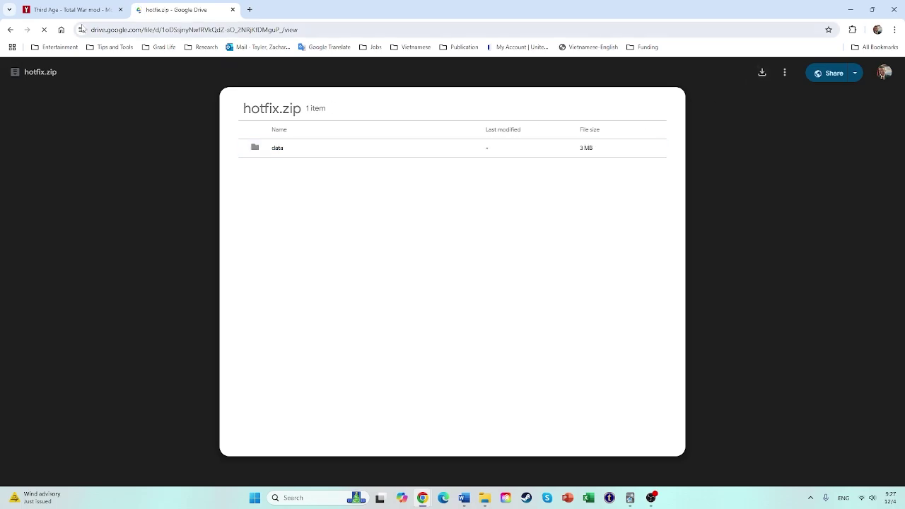
left_click(10, 29)
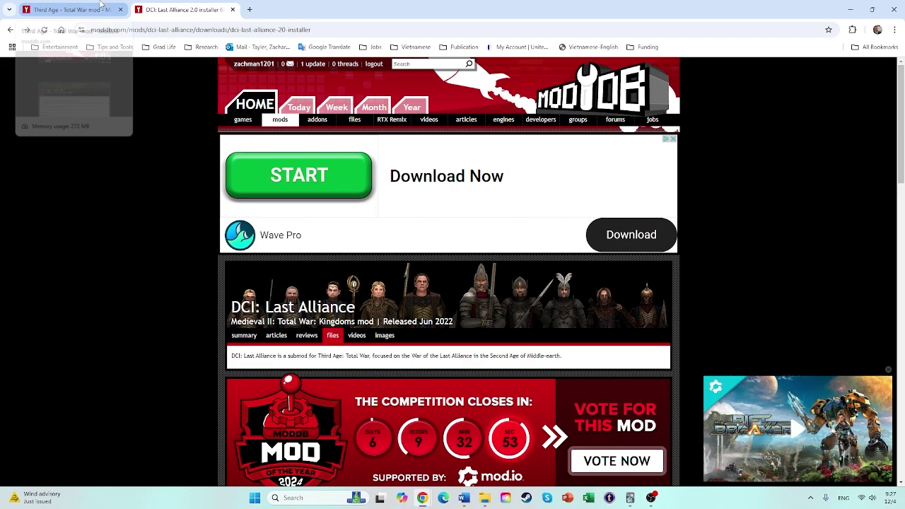
Step: Switch to the Third Age - Total War tab and review the 3.0 Part 1of2 download page
left_click(99, 9)
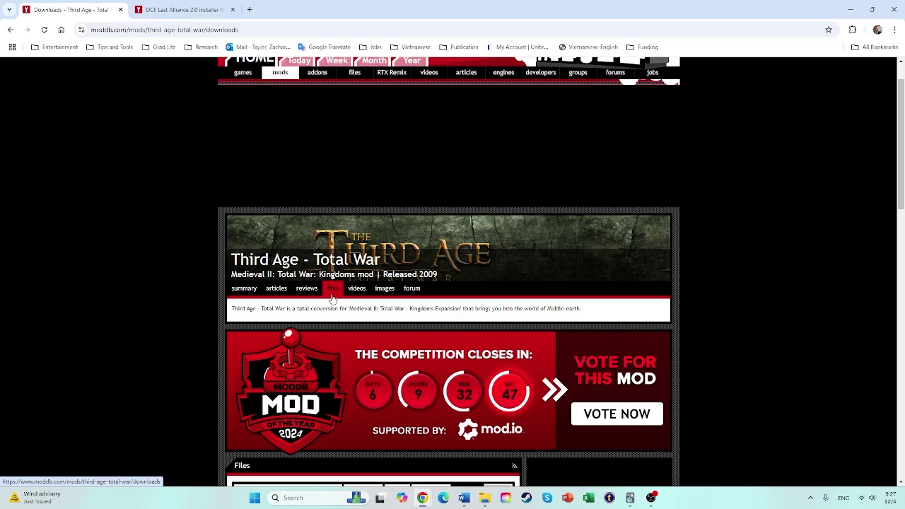
scroll(344, 306, "down", 2)
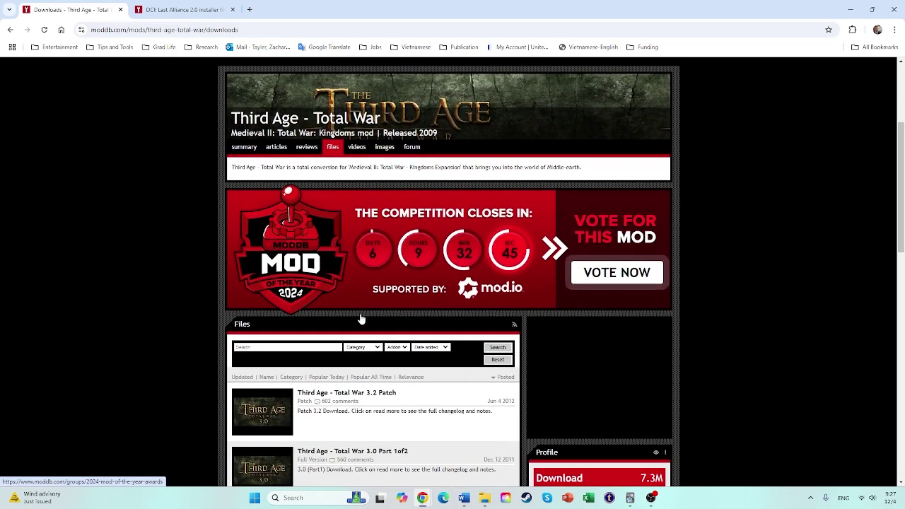
scroll(357, 283, "down", 2)
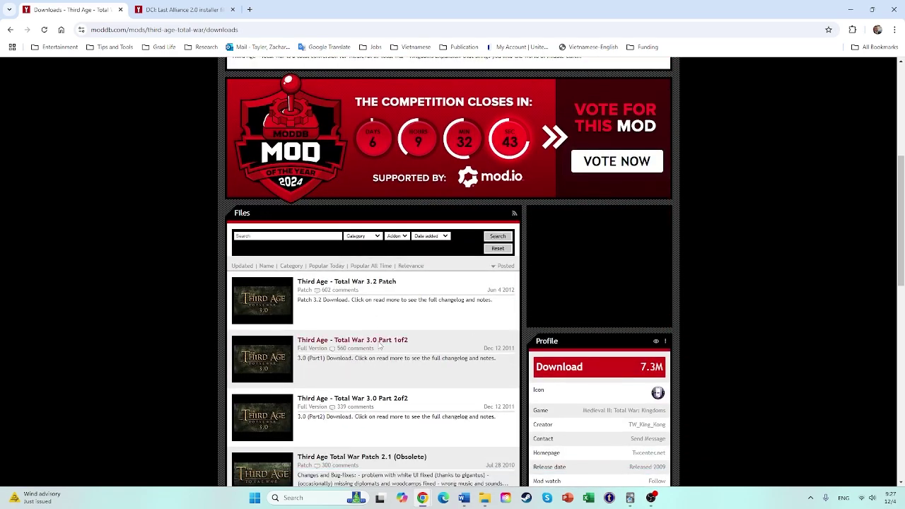
scroll(368, 279, "down", 2)
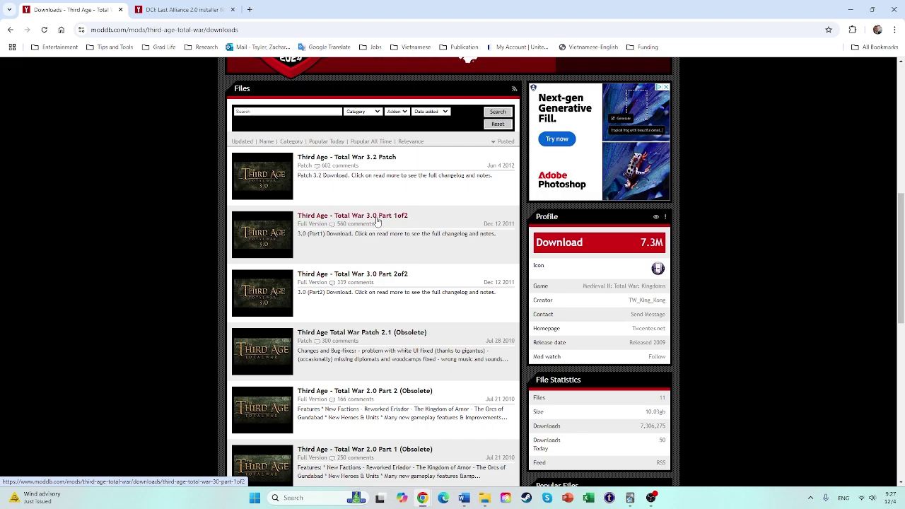
scroll(379, 220, "down", 3)
scroll(385, 248, "down", 1)
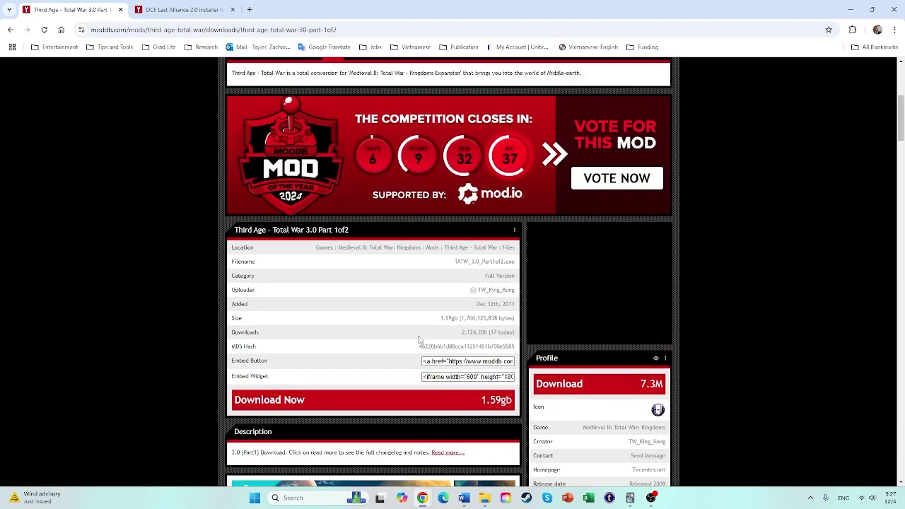
scroll(417, 339, "down", 1)
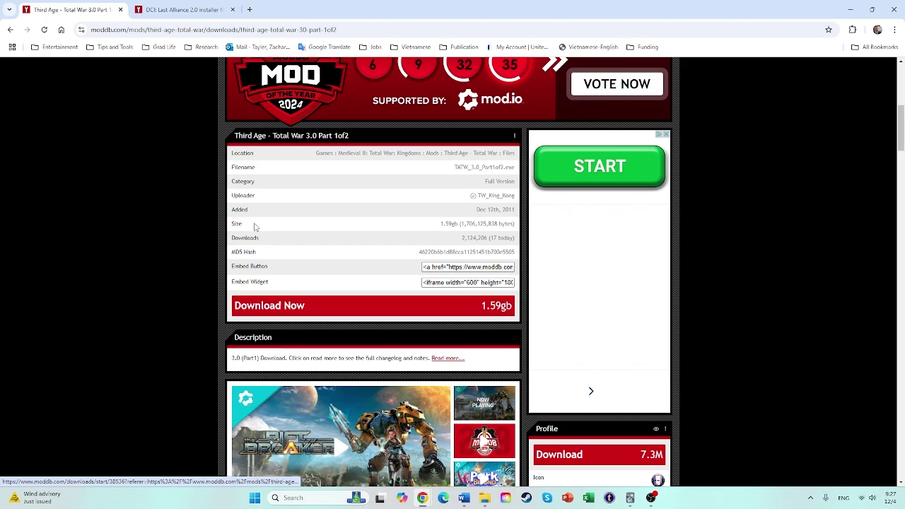
left_click(10, 30)
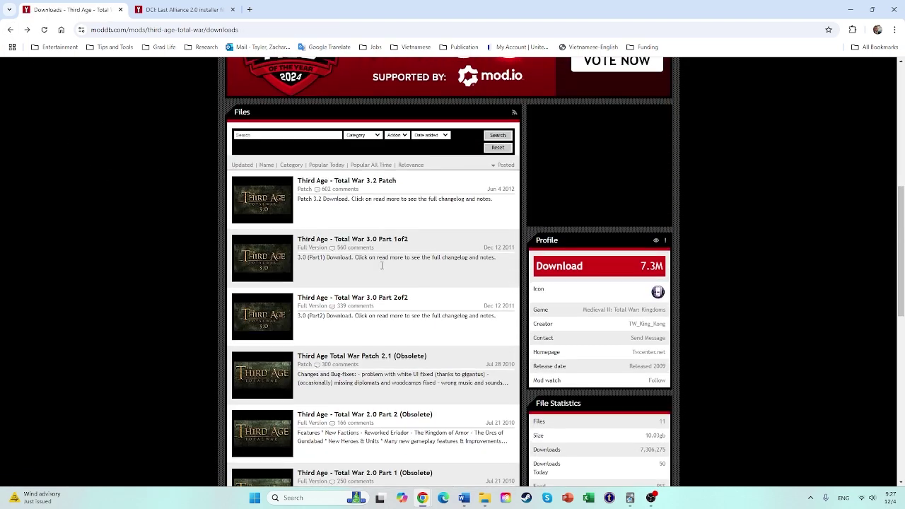
Step: Review the 3.0 Part 2of2 page, then start the 3.2 Patch download and return
left_click(383, 306)
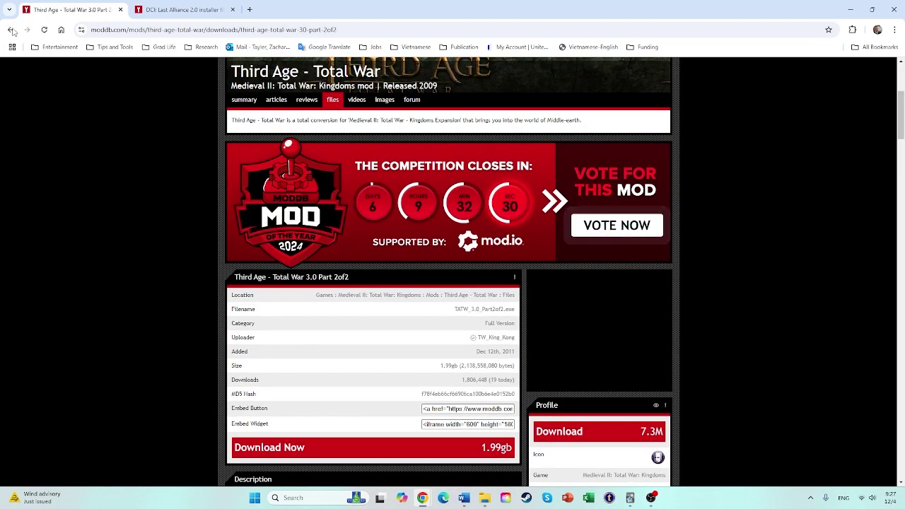
left_click(11, 30)
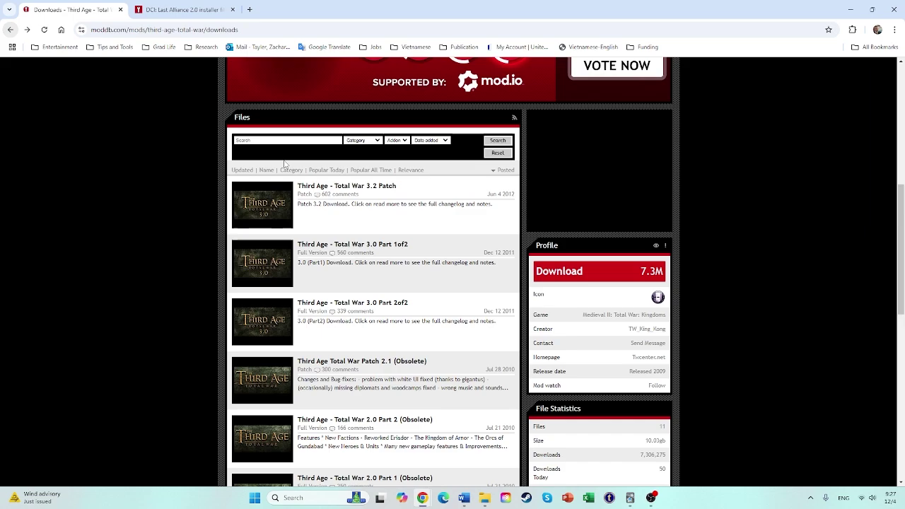
left_click(374, 185)
scroll(387, 342, "down", 2)
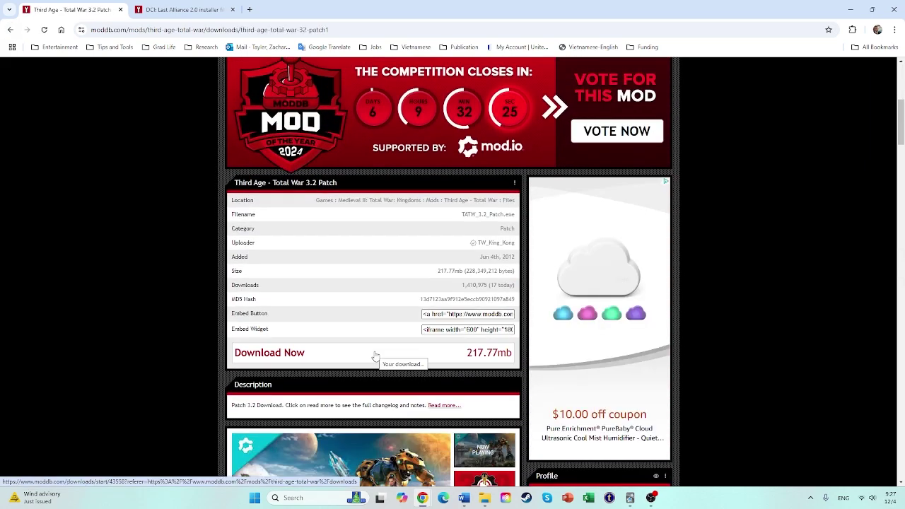
left_click(374, 356)
left_click(11, 32)
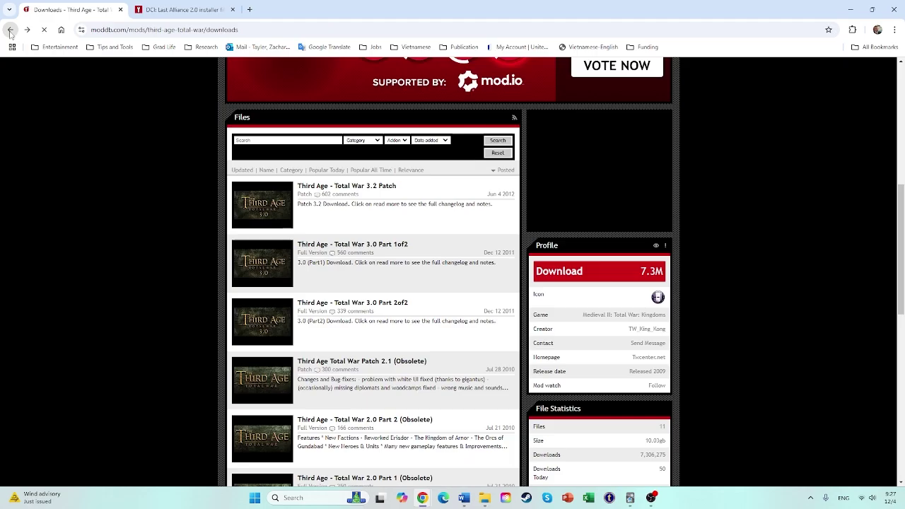
Step: Run the TATW_3.0_Part1of2 installer from the Downloads folder
left_click(484, 497)
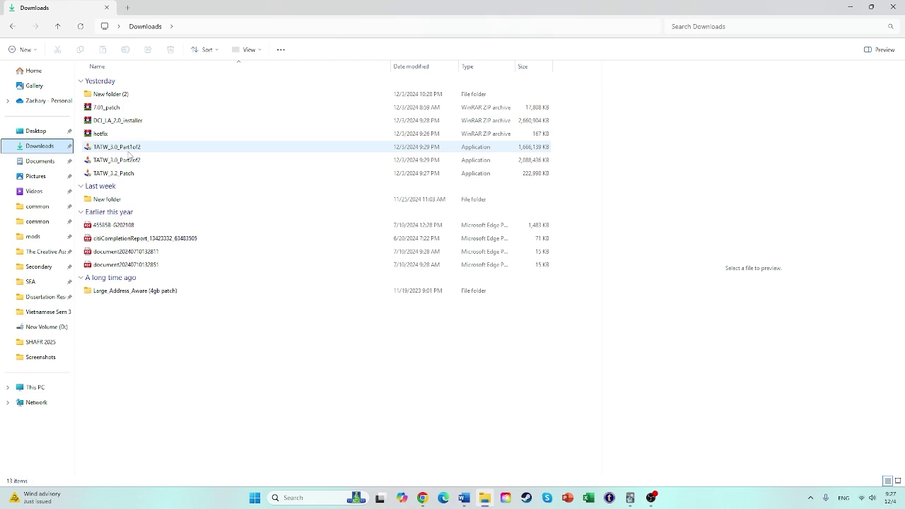
mouse_move(117, 146)
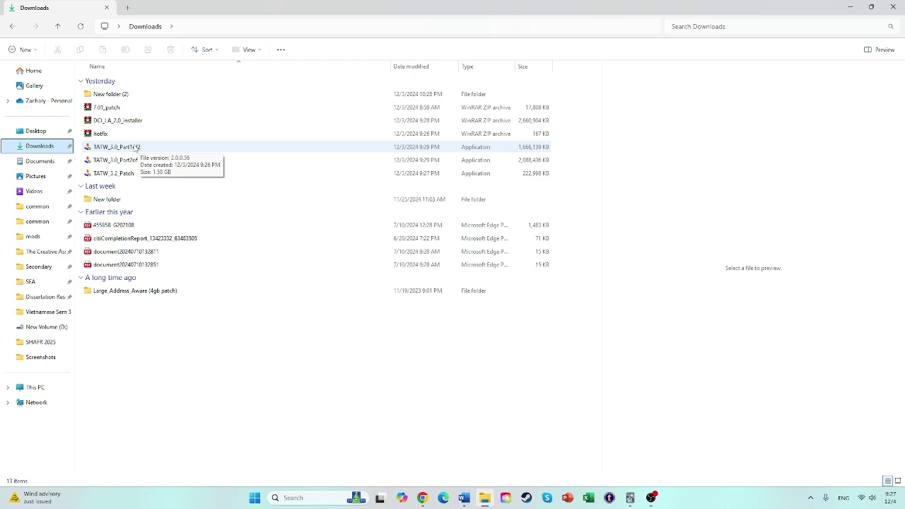
double_click(138, 150)
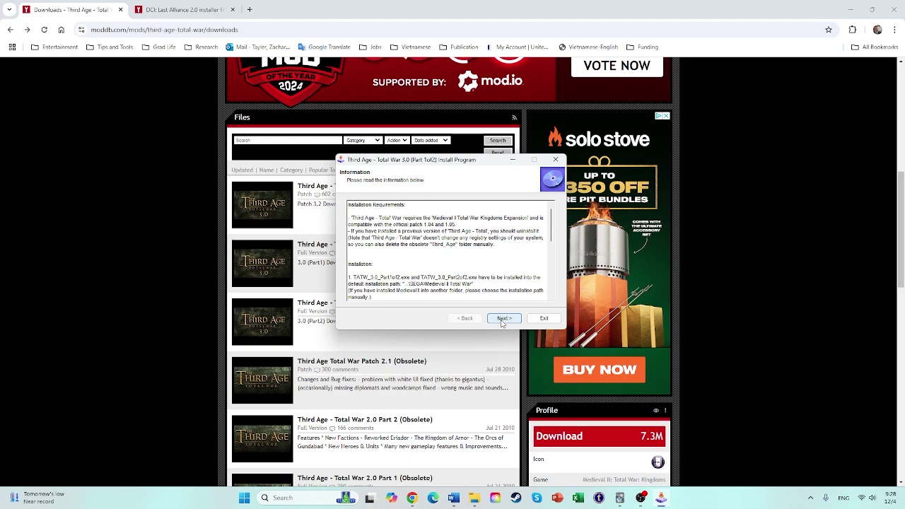
Step: Advance past the information page and accept the Part 1 license agreement
left_click(501, 318)
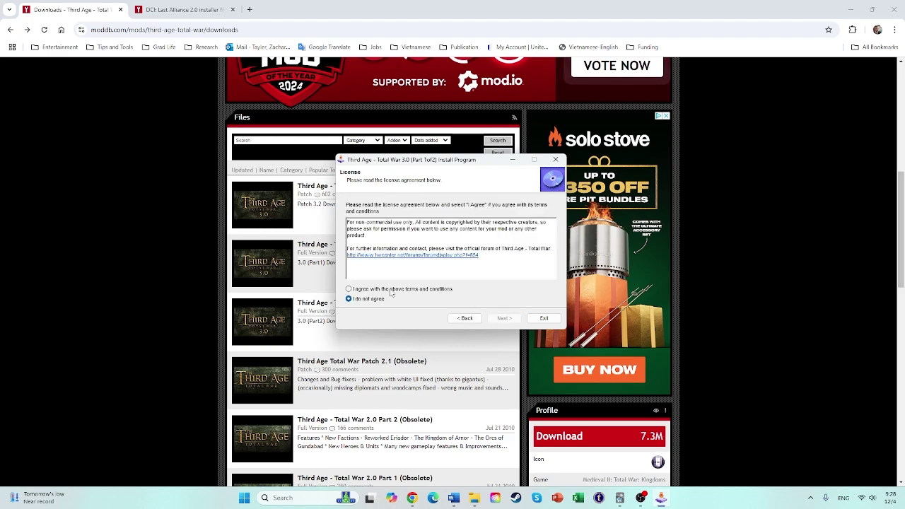
left_click(392, 289)
left_click(505, 319)
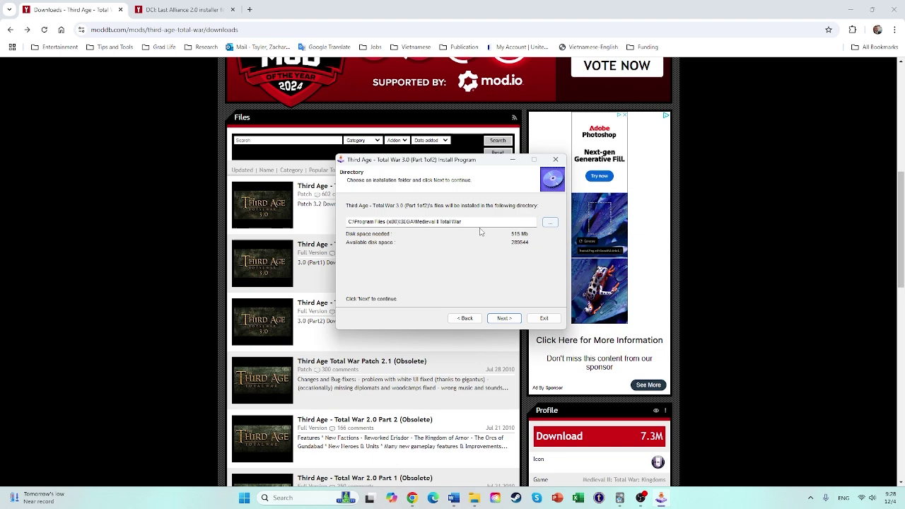
Step: Browse for the install folder, expanding This PC and the C: drive
left_click(550, 222)
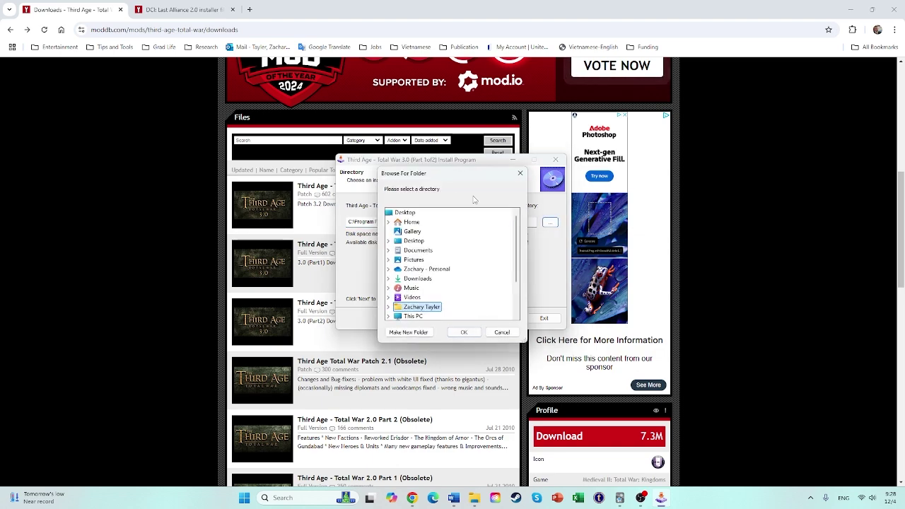
left_click_drag(484, 178, 578, 195)
scroll(527, 286, "down", 2)
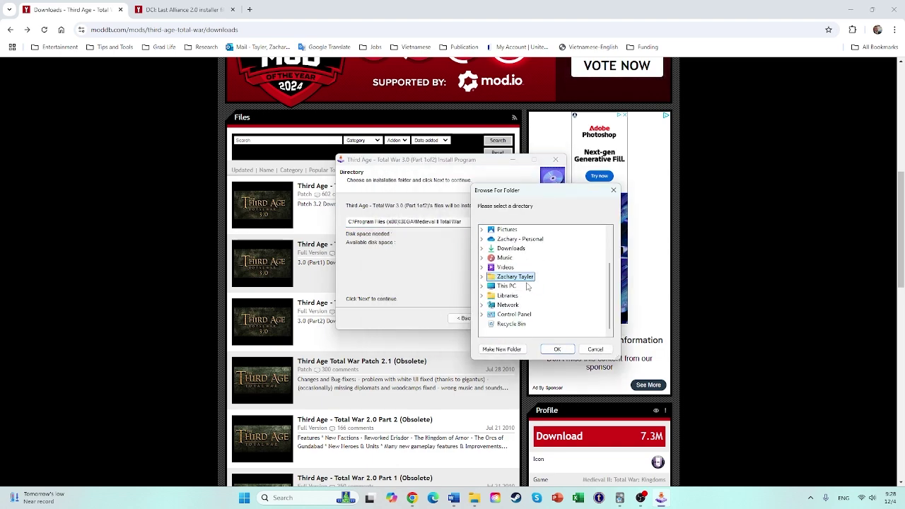
double_click(507, 284)
double_click(518, 295)
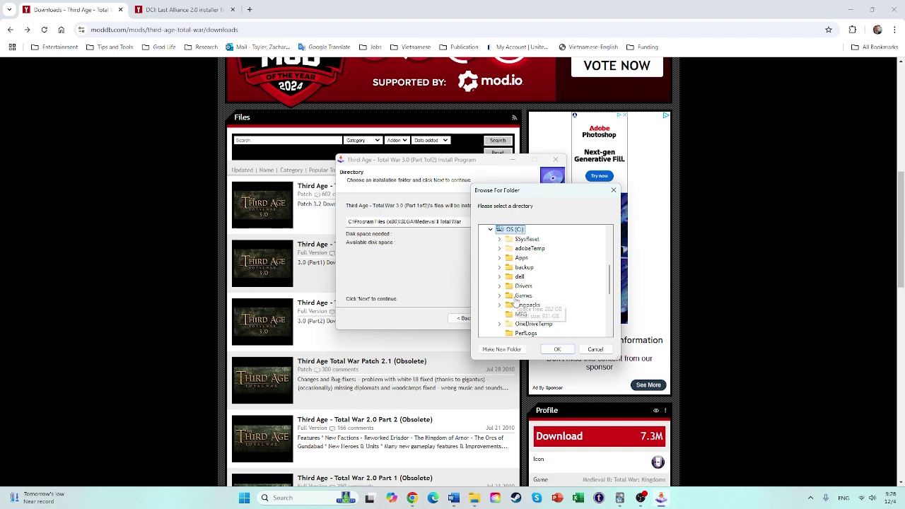
scroll(523, 301, "down", 2)
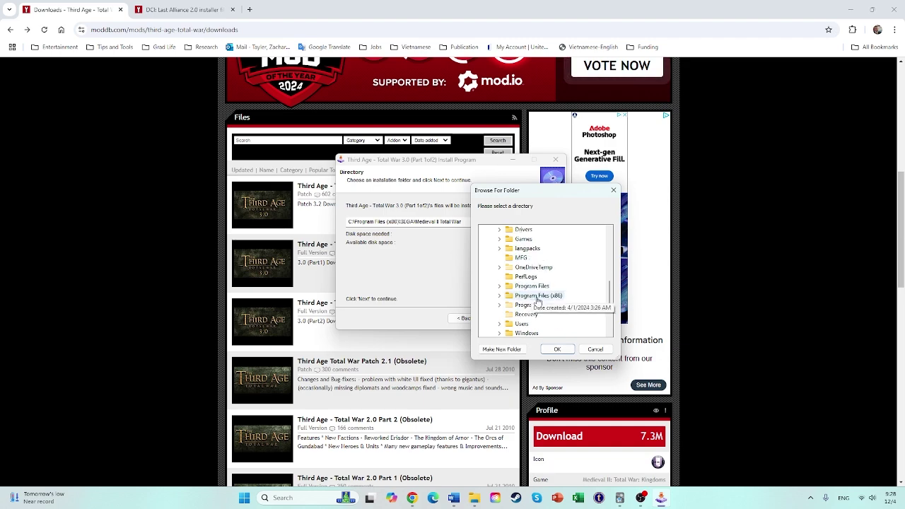
scroll(537, 300, "up", 3)
scroll(523, 283, "down", 2)
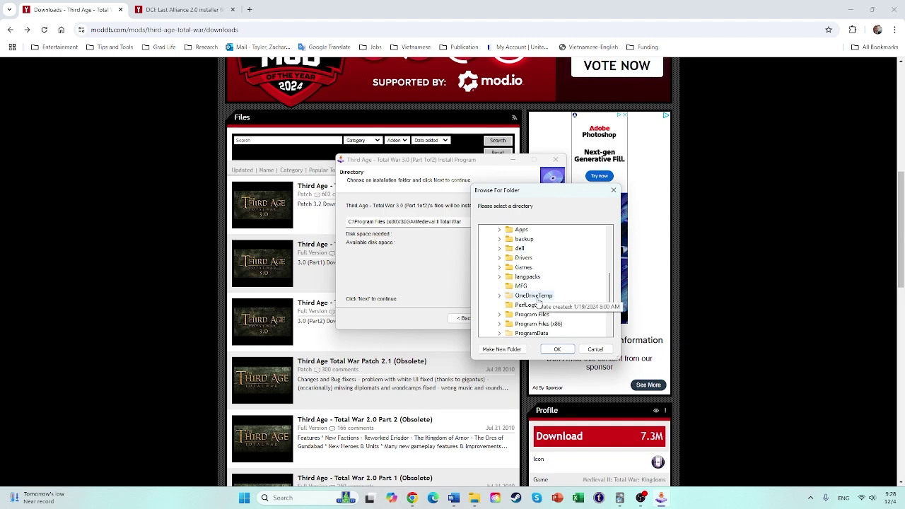
scroll(530, 283, "down", 2)
Step: Choose Program Files (x86)\Steam\steamapps\common\Medieval II Total War as the destination
double_click(537, 273)
scroll(539, 272, "down", 2)
scroll(538, 273, "down", 2)
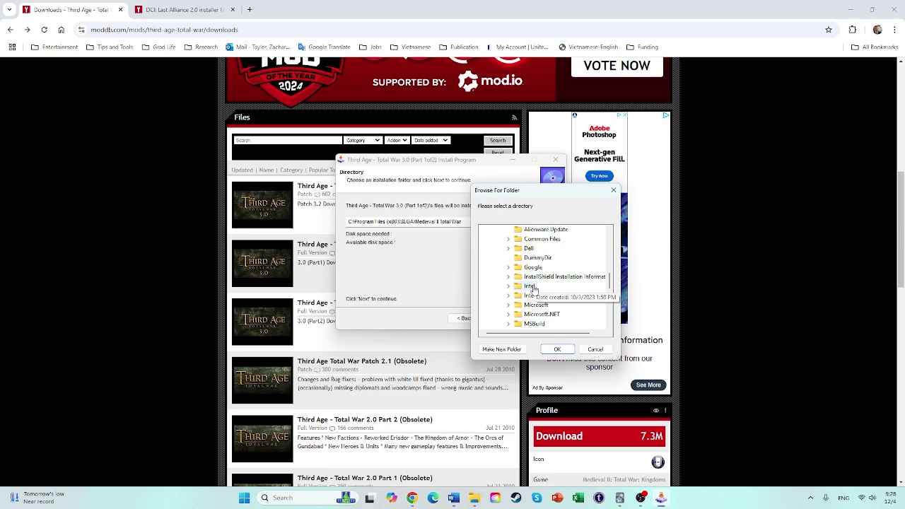
scroll(534, 273, "down", 2)
double_click(532, 268)
scroll(523, 265, "down", 2)
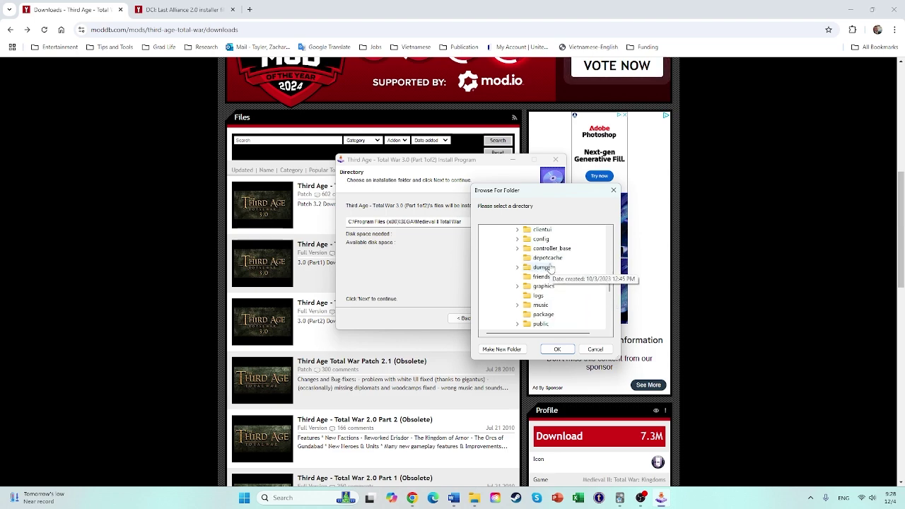
scroll(537, 272, "down", 2)
scroll(544, 296, "down", 1)
double_click(545, 305)
double_click(555, 276)
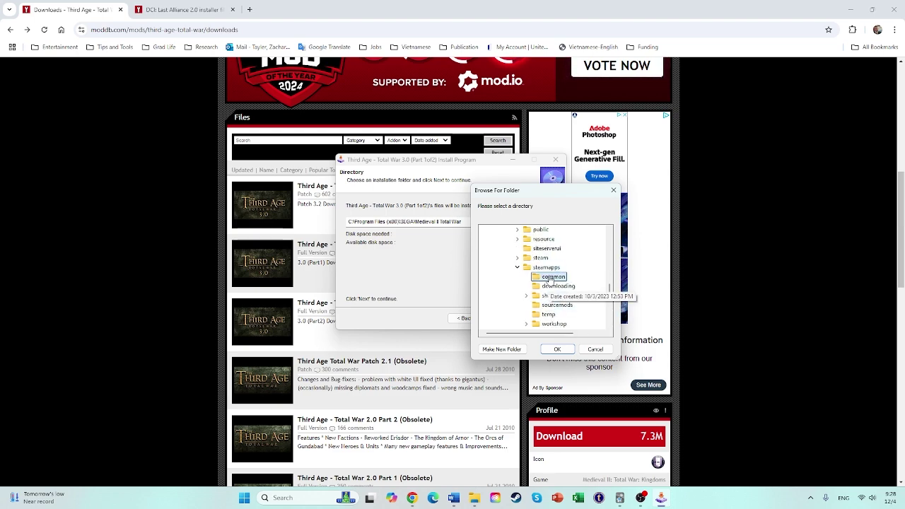
double_click(574, 257)
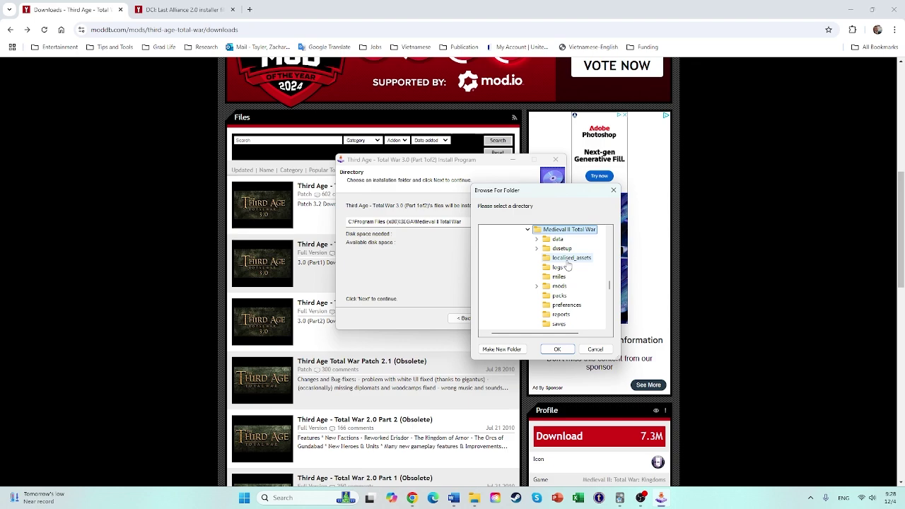
left_click(557, 349)
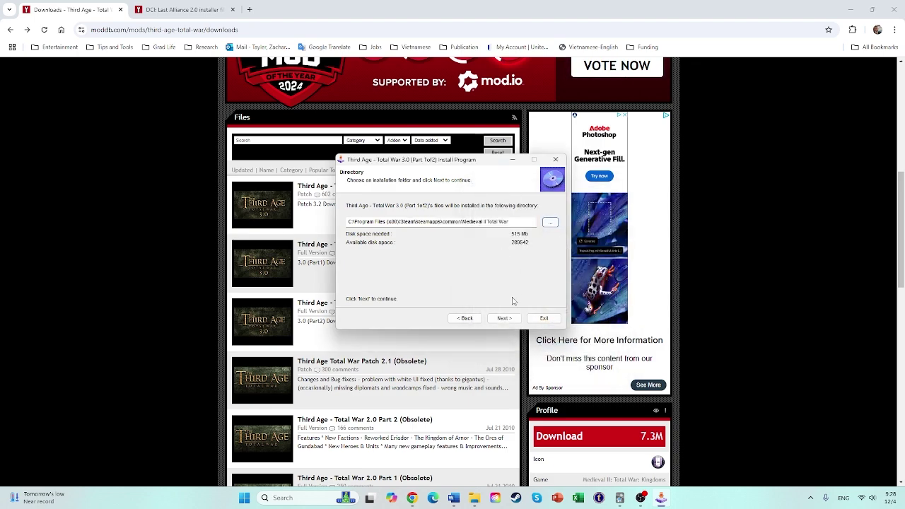
Step: Advance to Confirmation, then exit the Part 1 installer without installing
left_click(518, 320)
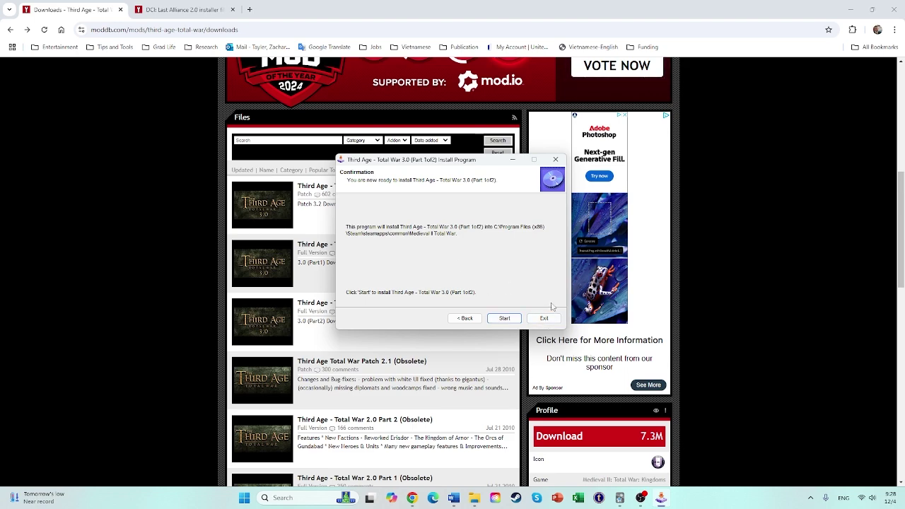
left_click(550, 319)
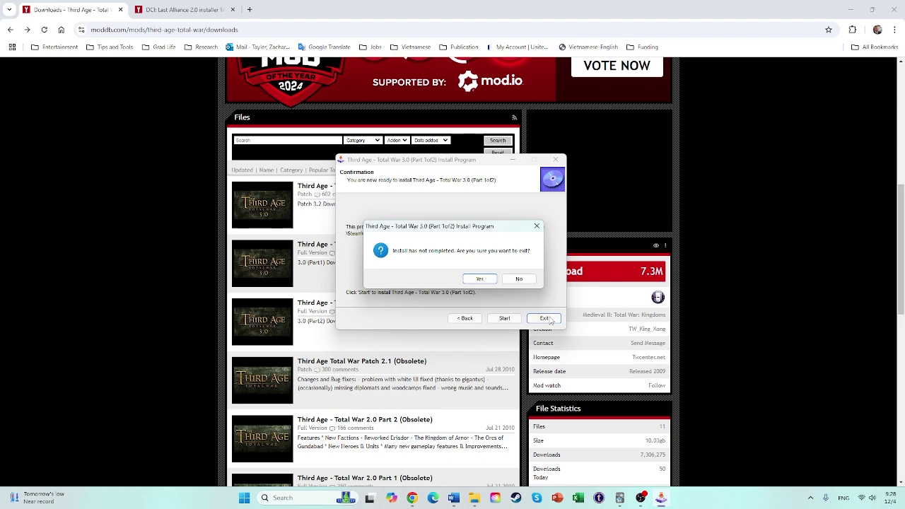
left_click(482, 280)
left_click(512, 279)
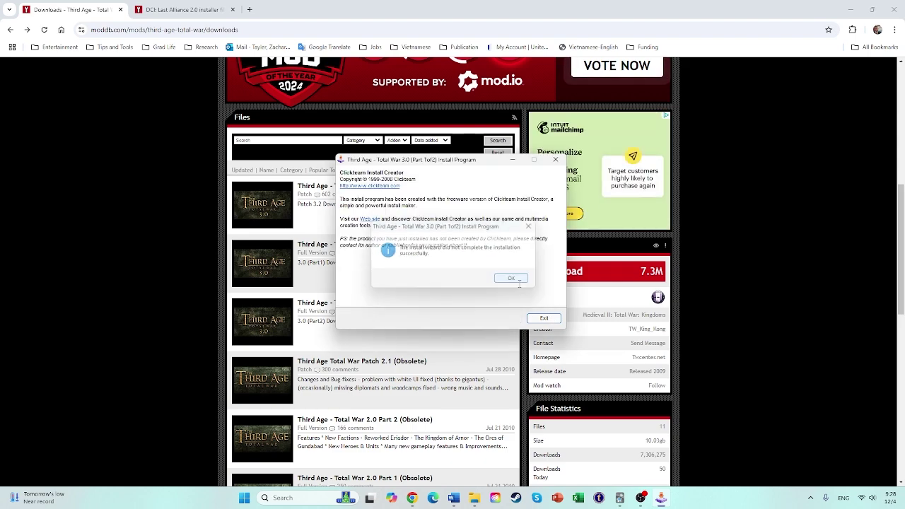
left_click(544, 318)
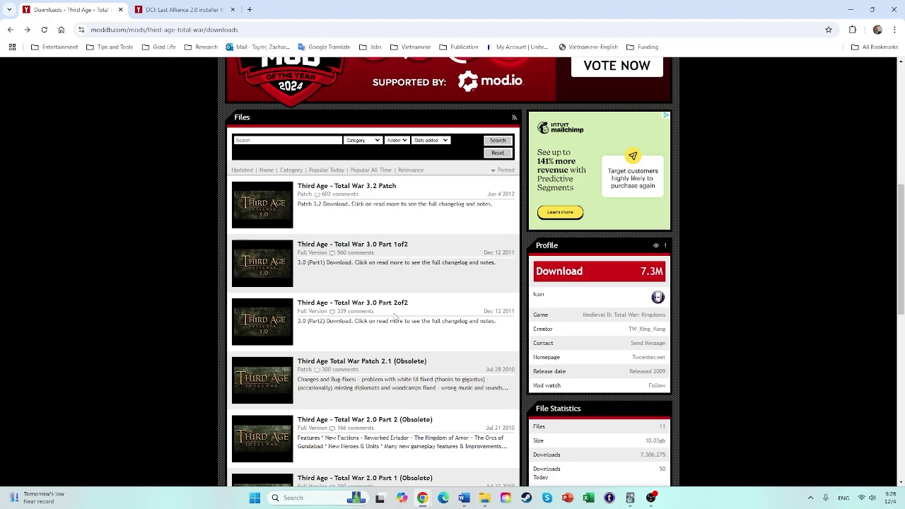
Step: Run TATW_3.0_Part2of2 from Downloads and advance to the install folder page
left_click(485, 498)
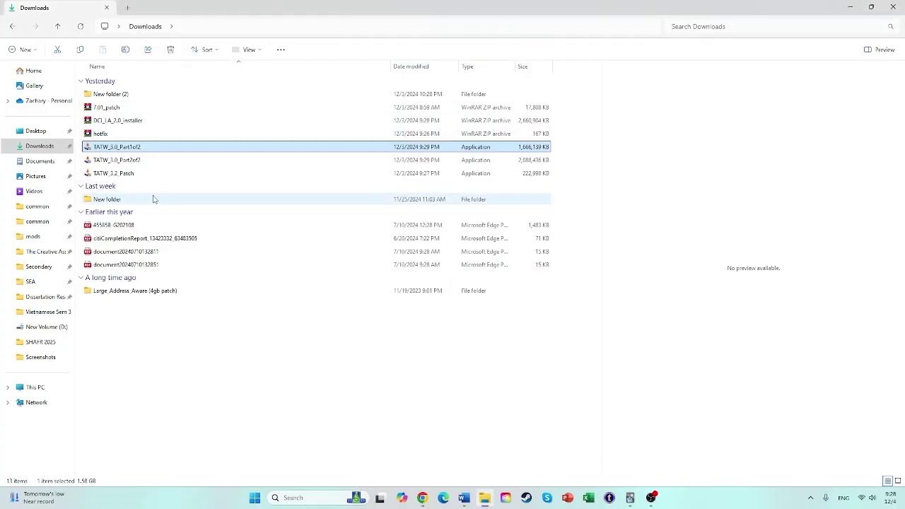
double_click(125, 160)
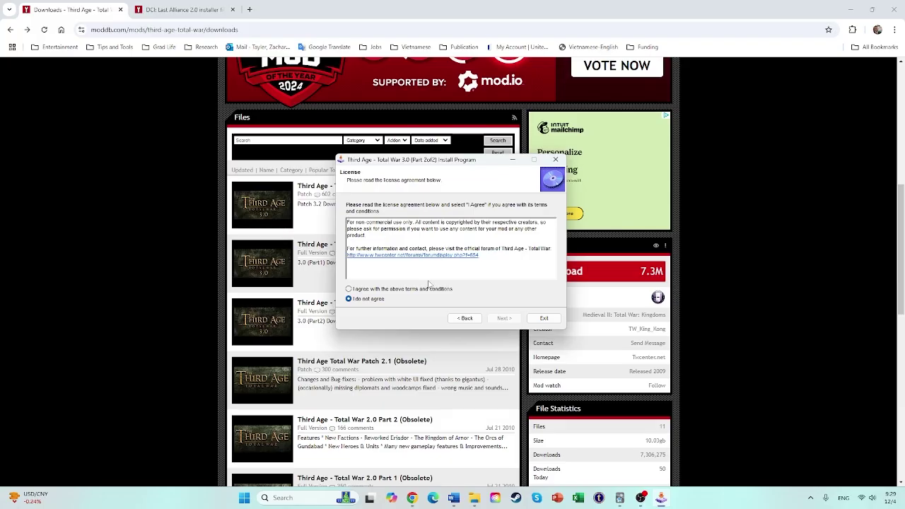
left_click(504, 318)
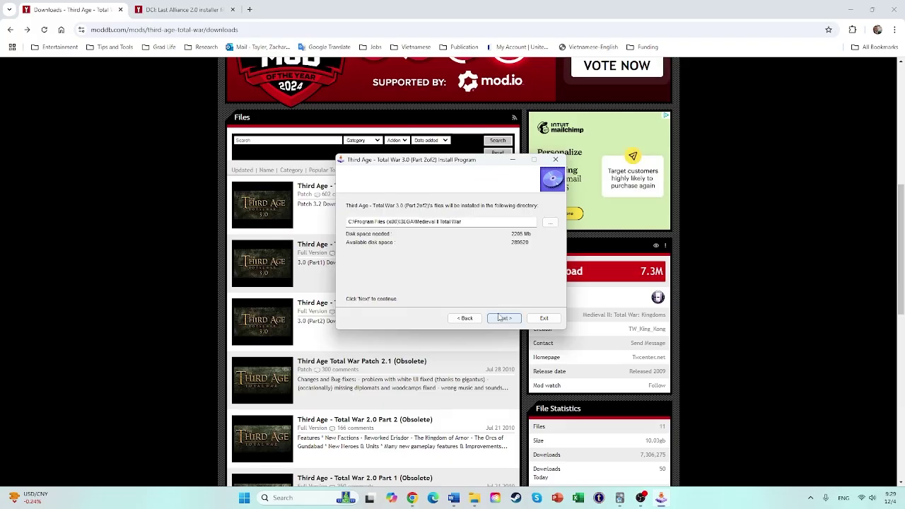
Step: Set the Part 2 install folder to Steam's steamapps\common\Medieval II Total War
left_click(548, 222)
left_click(417, 288)
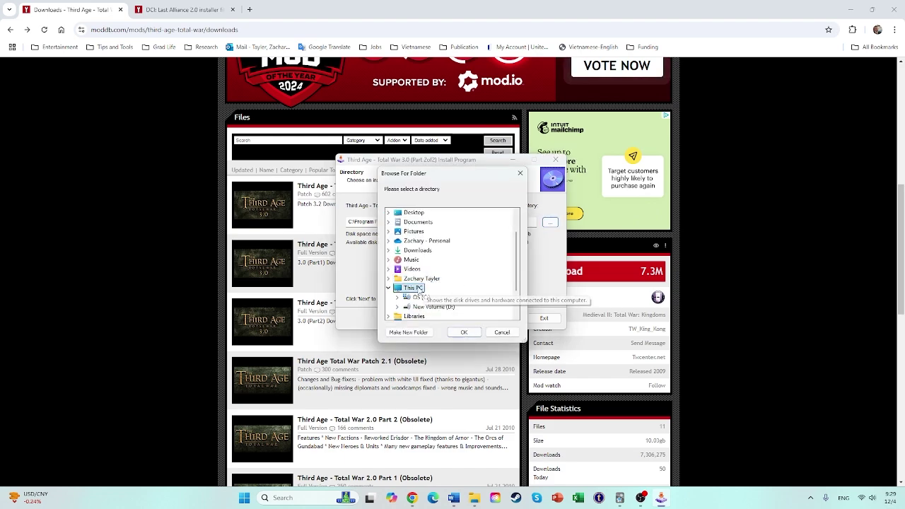
double_click(417, 288)
scroll(427, 301, "down", 3)
double_click(444, 278)
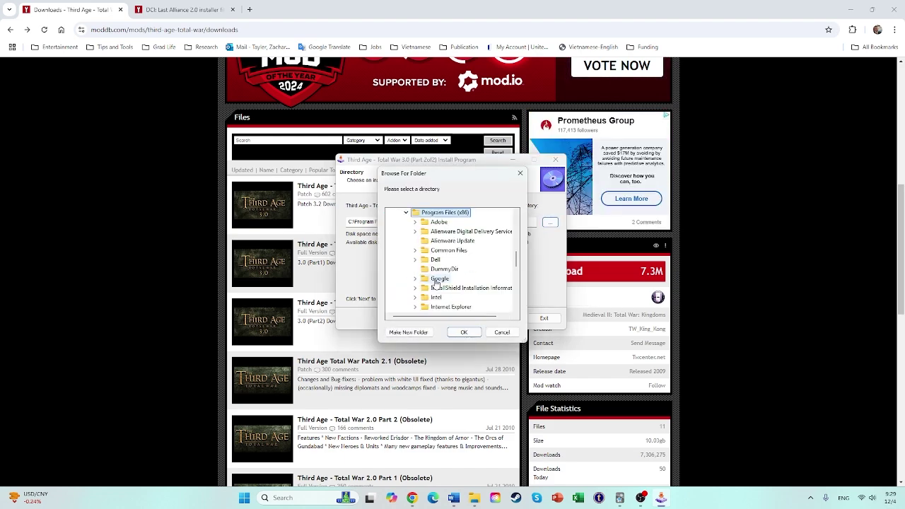
scroll(438, 283, "down", 3)
scroll(438, 276, "down", 3)
double_click(438, 250)
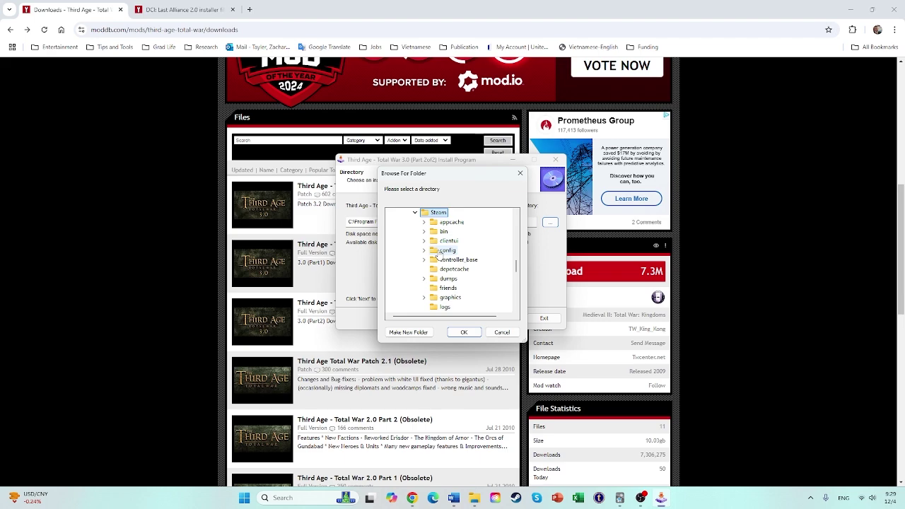
scroll(445, 261, "down", 3)
scroll(446, 262, "down", 2)
double_click(453, 250)
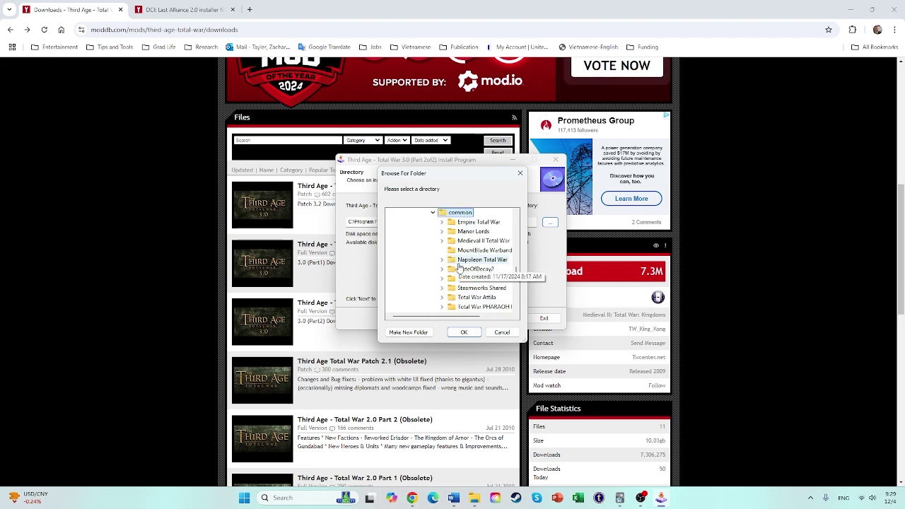
double_click(470, 243)
left_click(463, 332)
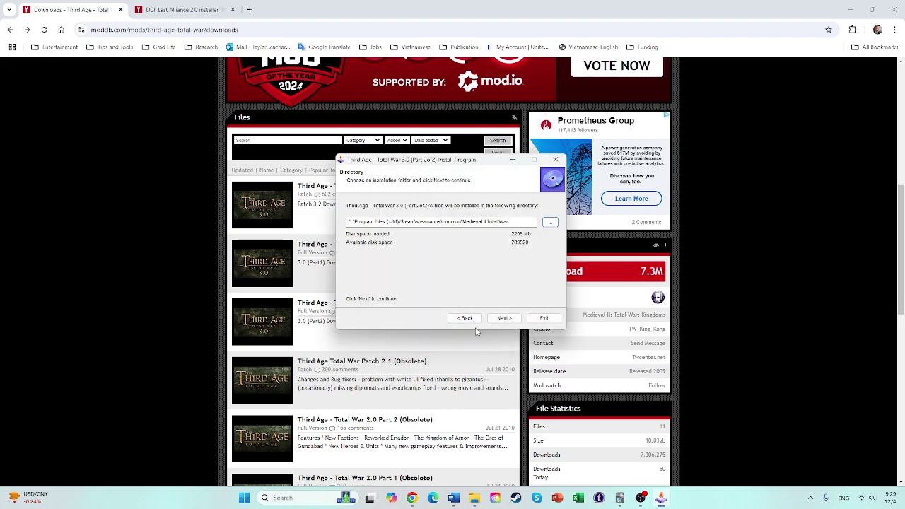
Step: Advance to Confirmation, then quit the Part 2 installer without installing
left_click(503, 319)
left_click(534, 319)
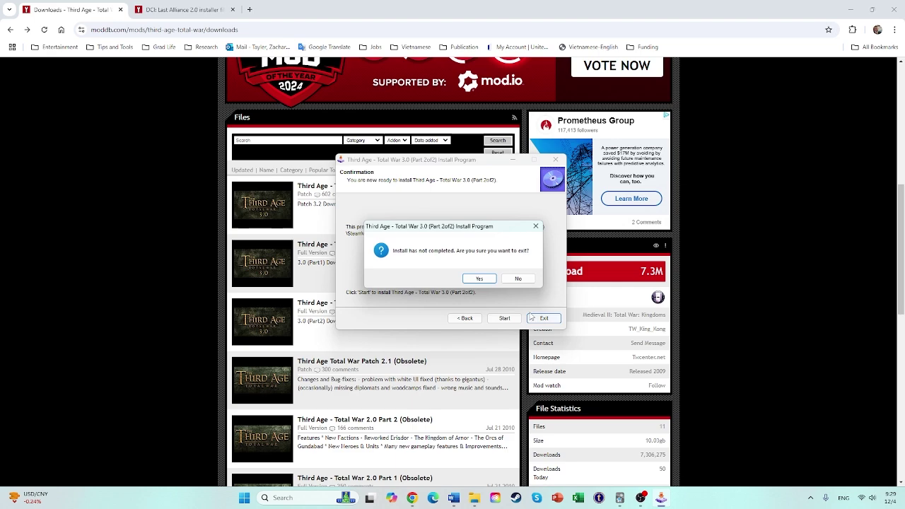
left_click(479, 279)
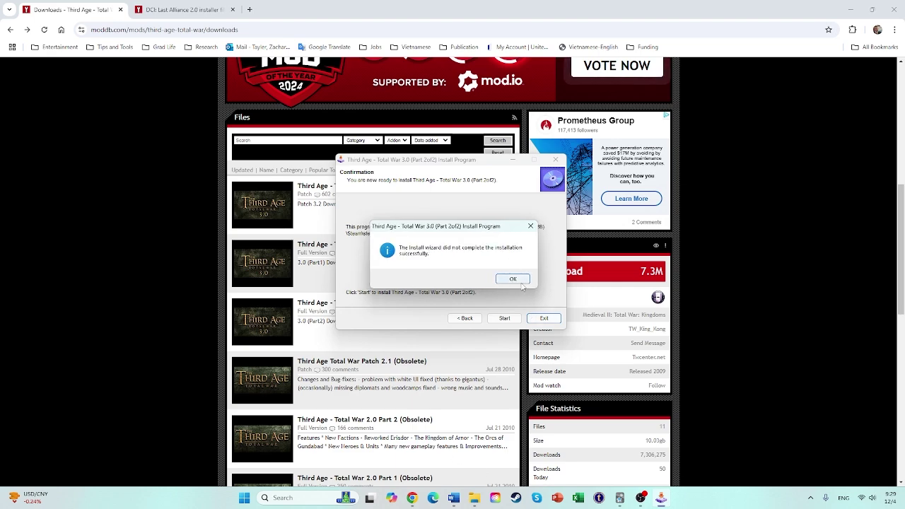
left_click(513, 279)
left_click(473, 497)
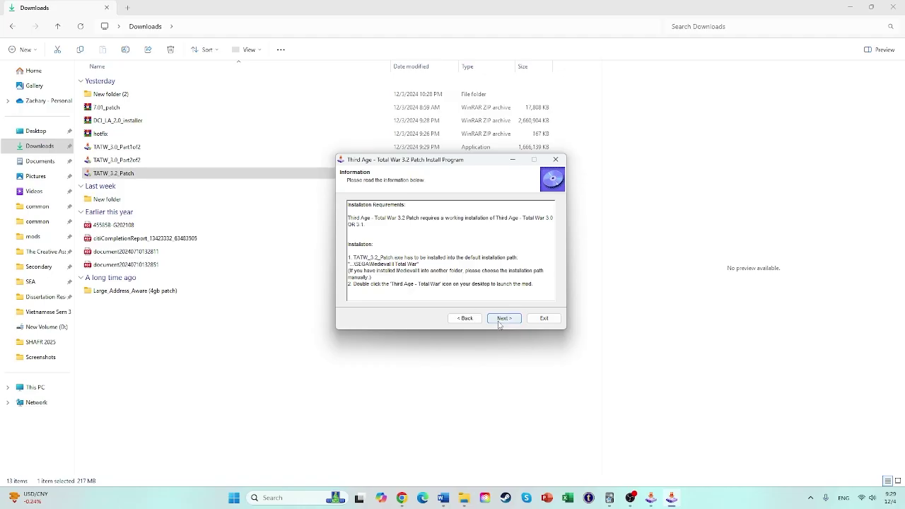
Step: Advance past the 3.2 Patch requirements page and accept its license terms
left_click(499, 320)
left_click(412, 290)
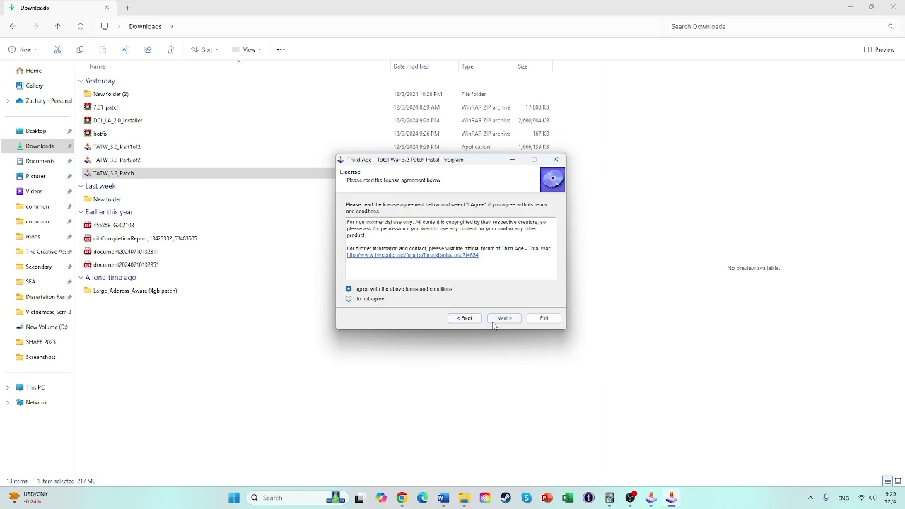
left_click(498, 320)
Step: Point the 3.2 Patch install folder at steamapps\common\Medieval II Total War
left_click(550, 222)
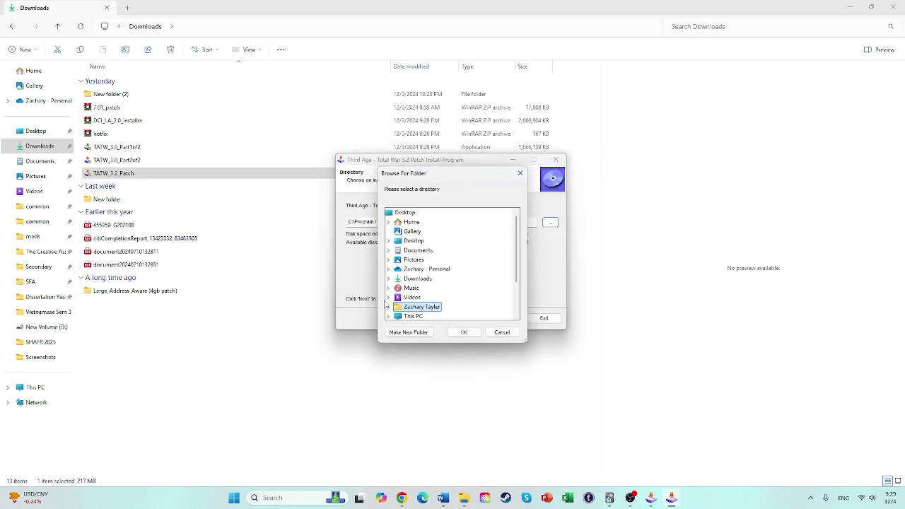
scroll(424, 297, "down", 1)
double_click(415, 269)
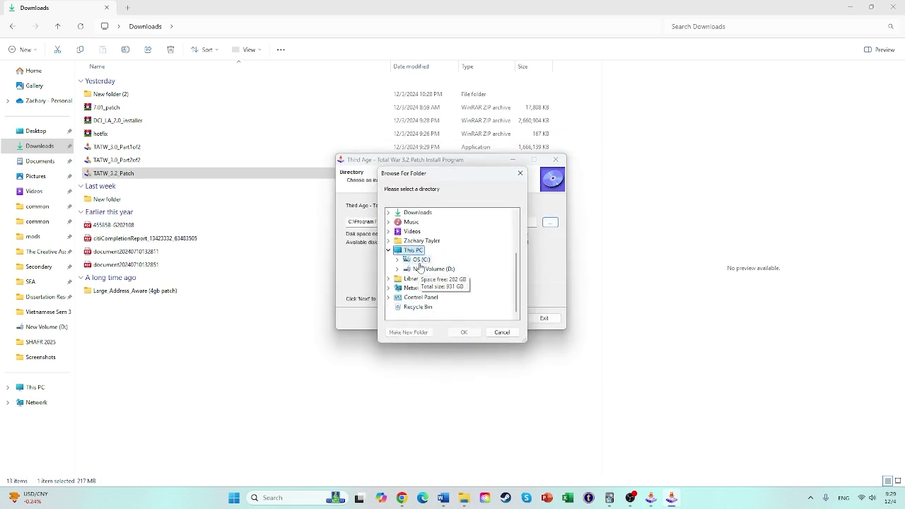
double_click(412, 260)
scroll(434, 272, "down", 2)
double_click(431, 269)
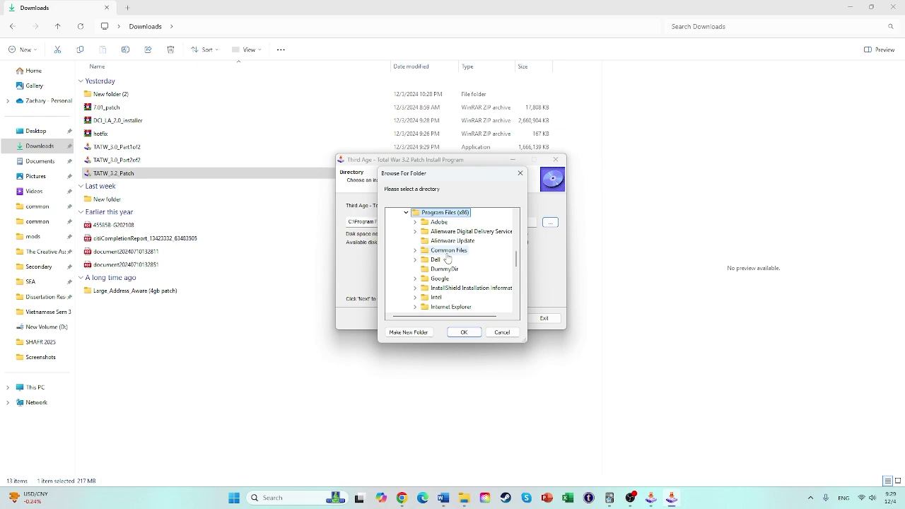
scroll(448, 282, "down", 3)
double_click(439, 306)
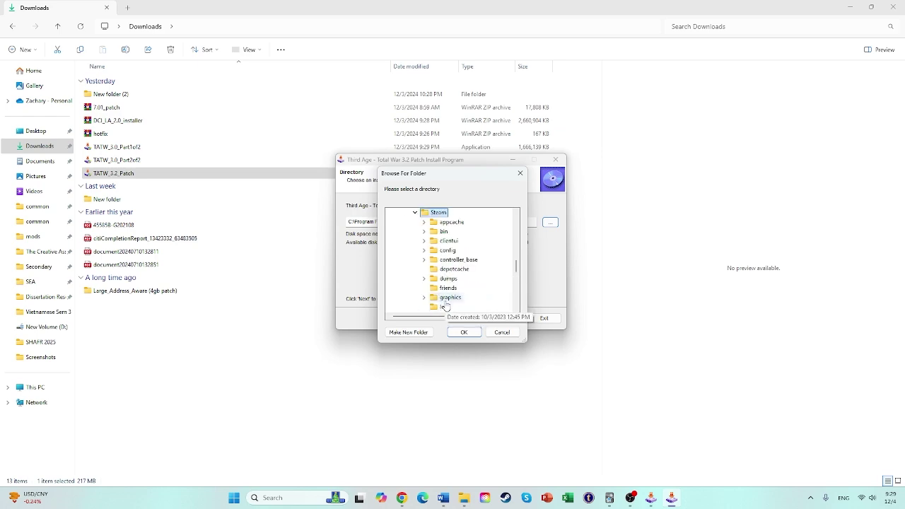
scroll(445, 301, "down", 2)
scroll(452, 303, "down", 2)
double_click(447, 260)
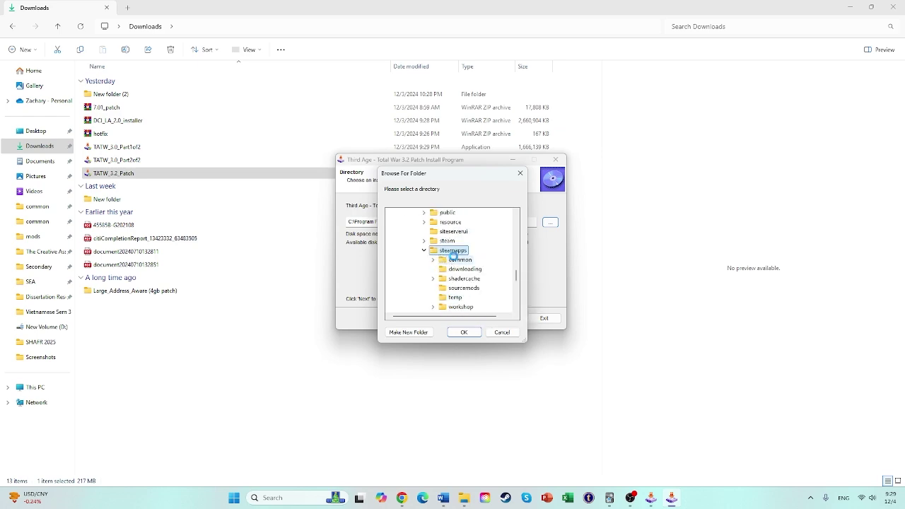
double_click(453, 259)
double_click(459, 240)
left_click(475, 331)
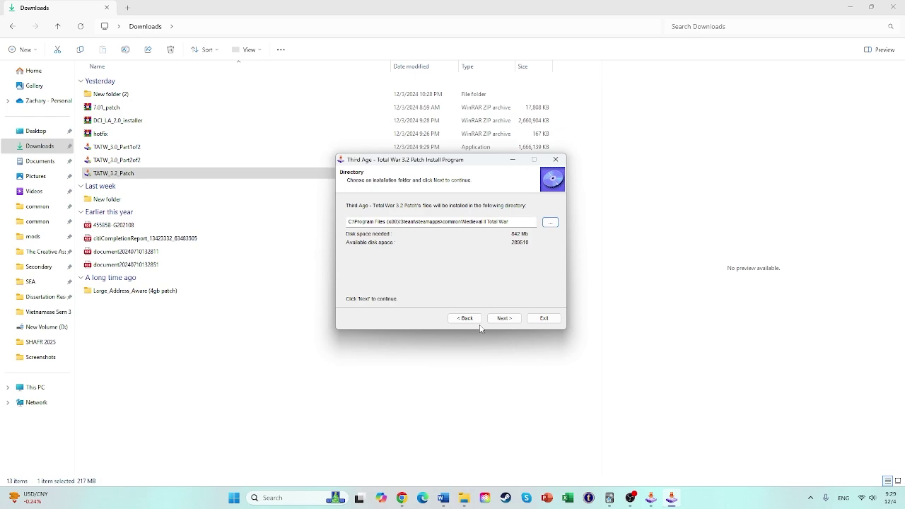
Step: Advance to confirmation, quit the unfinished patch install and dismiss the failure message
left_click(494, 319)
left_click(521, 318)
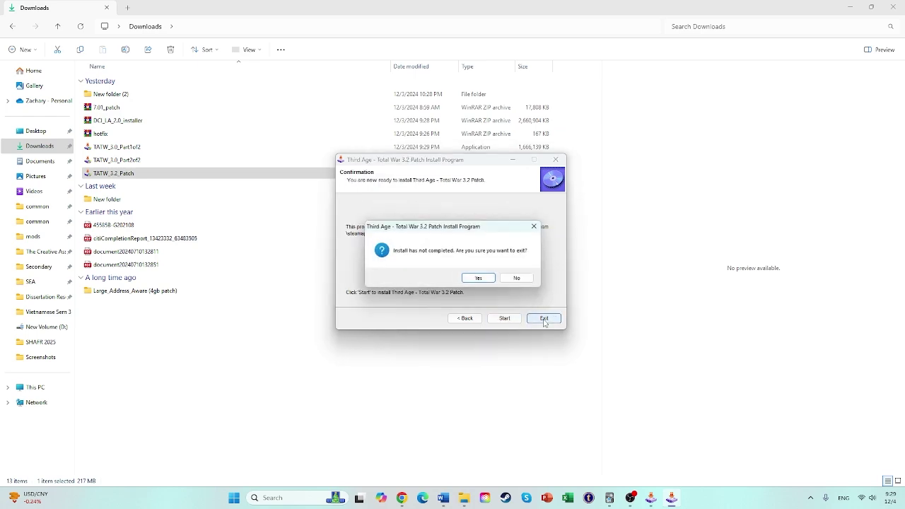
left_click(484, 278)
left_click(513, 280)
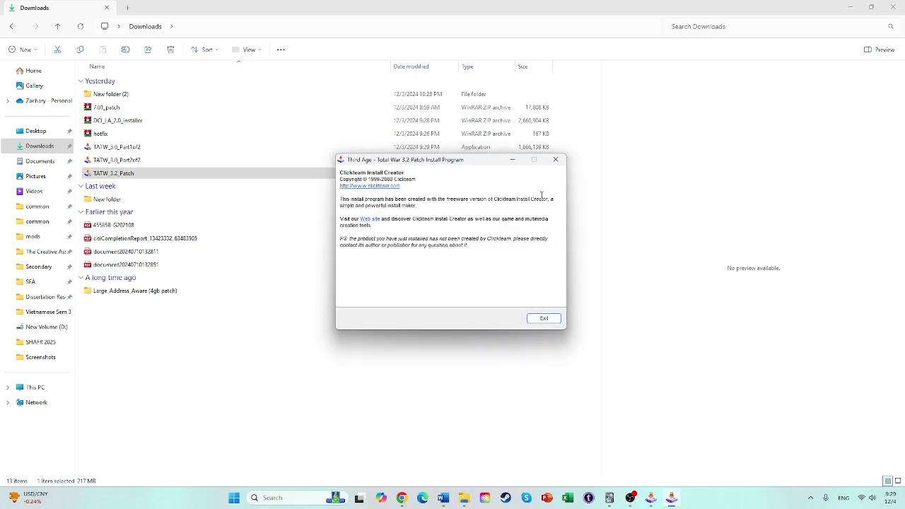
Step: Delete the TATW Part1of2 and 3.2 Patch files from Downloads, skipping the in-use Part2of2
left_click(545, 319)
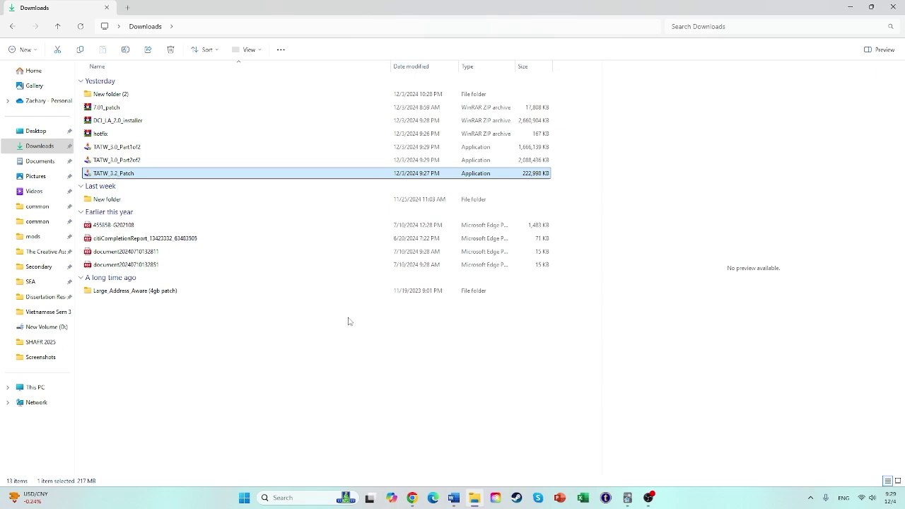
left_click(237, 342)
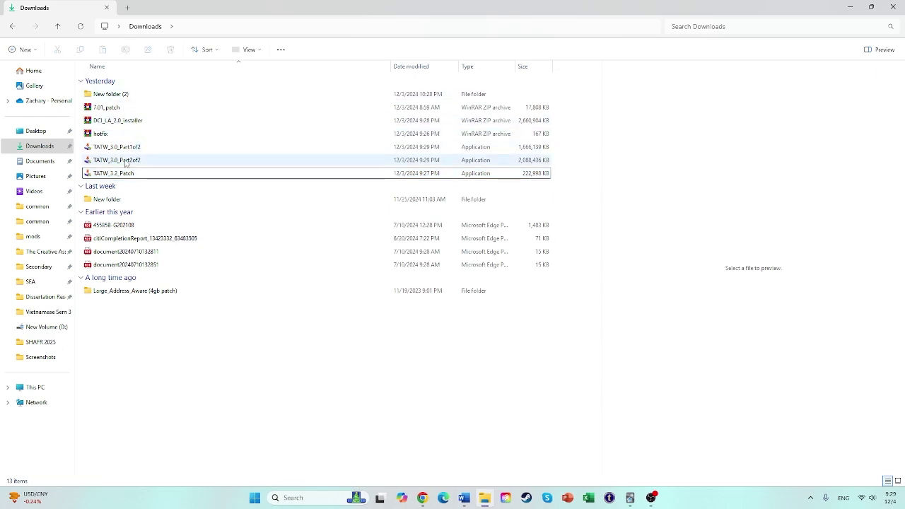
left_click_drag(556, 177, 540, 151)
right_click(540, 152)
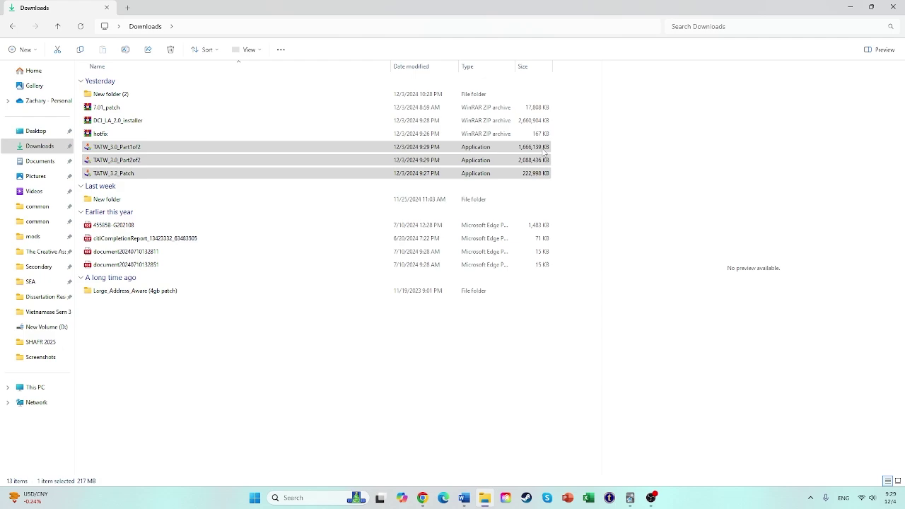
left_click(667, 162)
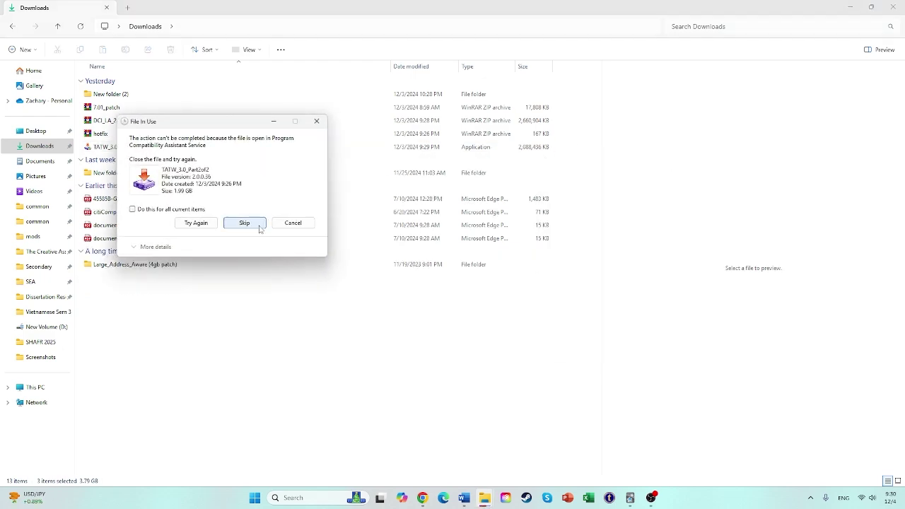
left_click(297, 228)
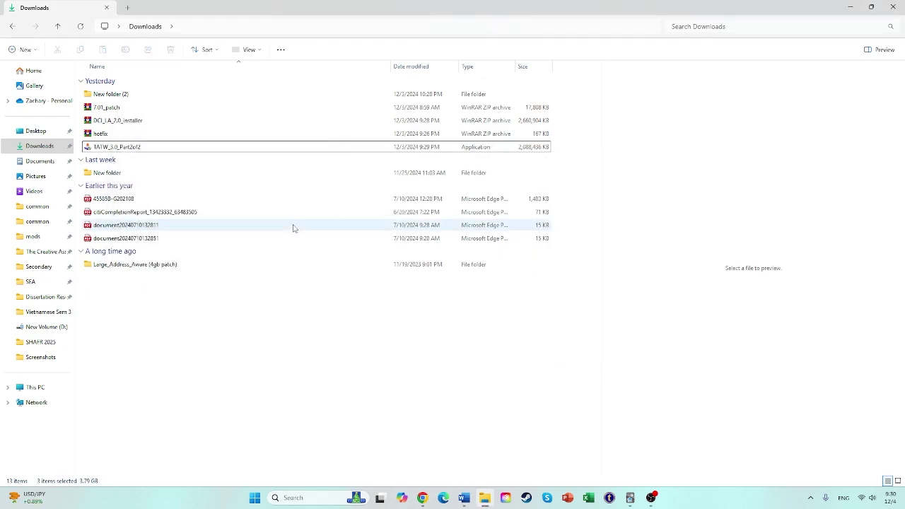
left_click(105, 134)
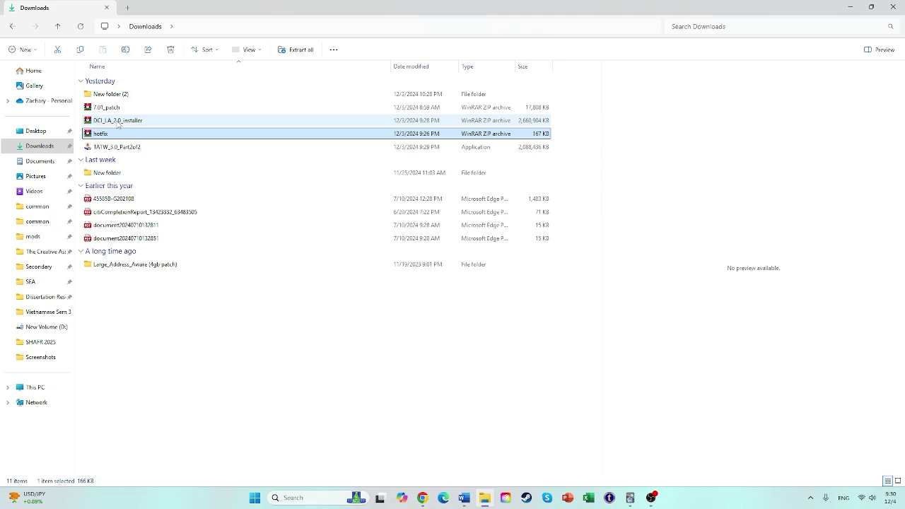
Step: Create New folder (3) in Downloads and delete the redundant empty folder
double_click(133, 122)
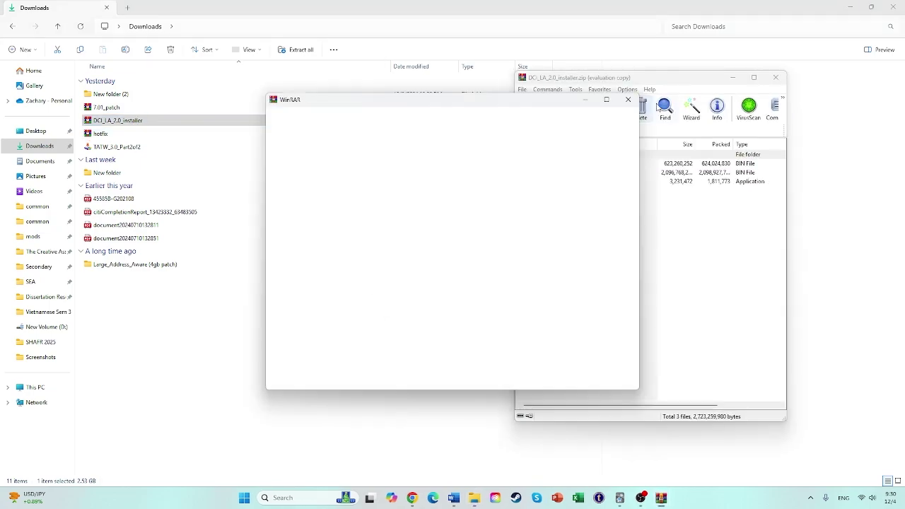
left_click(627, 99)
left_click_drag(549, 200, 534, 169)
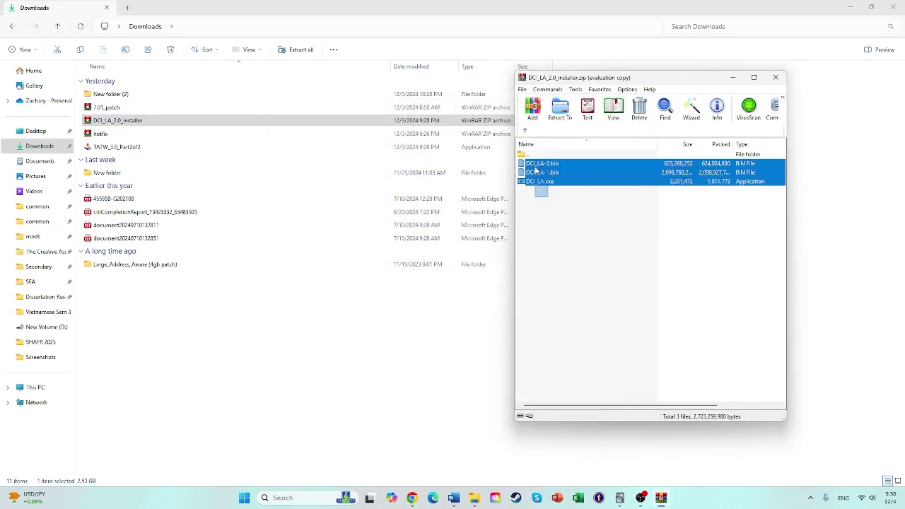
left_click(22, 51)
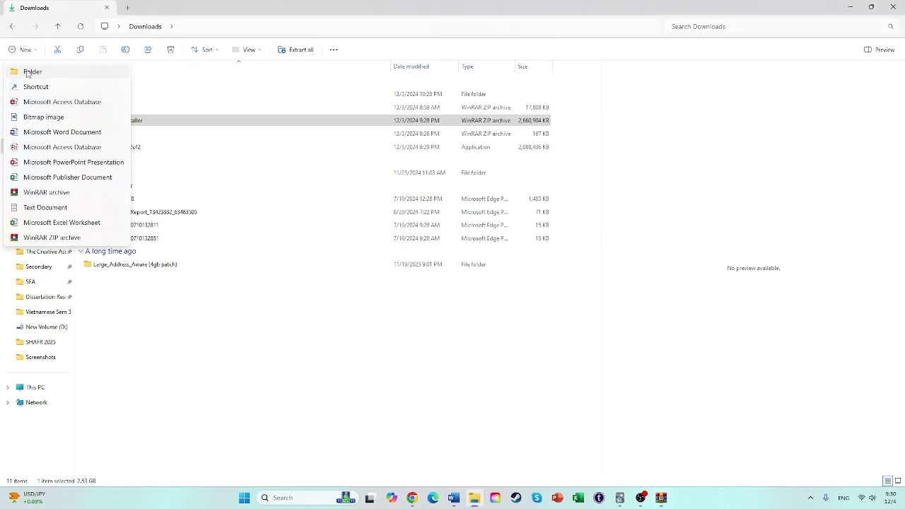
left_click(27, 72)
right_click(122, 121)
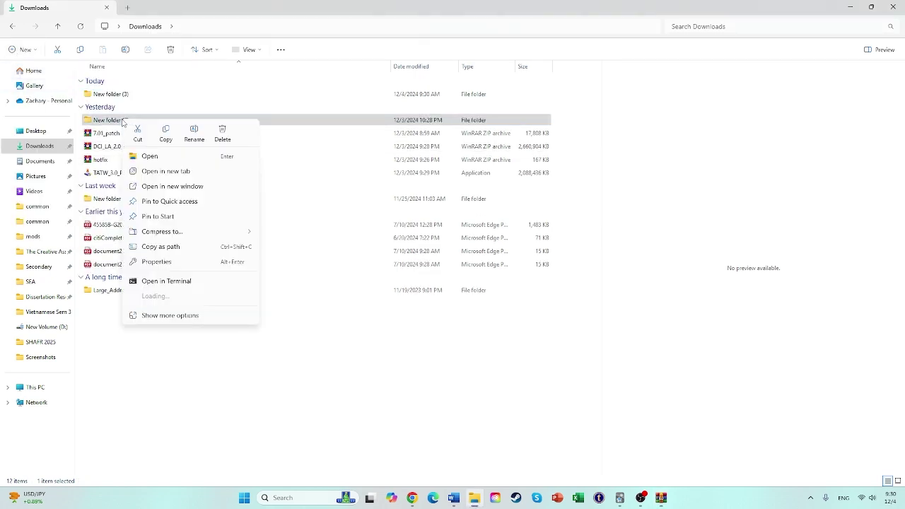
left_click(222, 134)
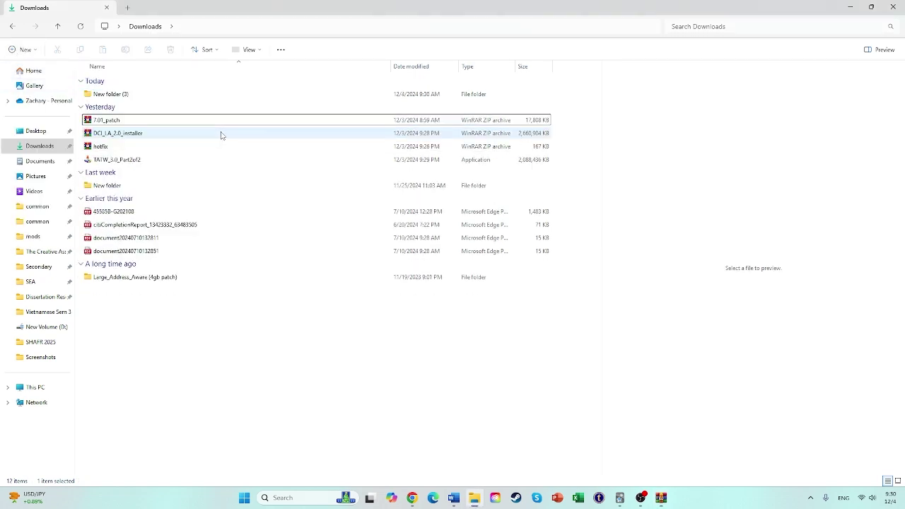
left_click(113, 94)
Step: Extract DCI_LA_2.0_installer.zip's three files into New folder (3) and run the DCI_LA setup
double_click(107, 133)
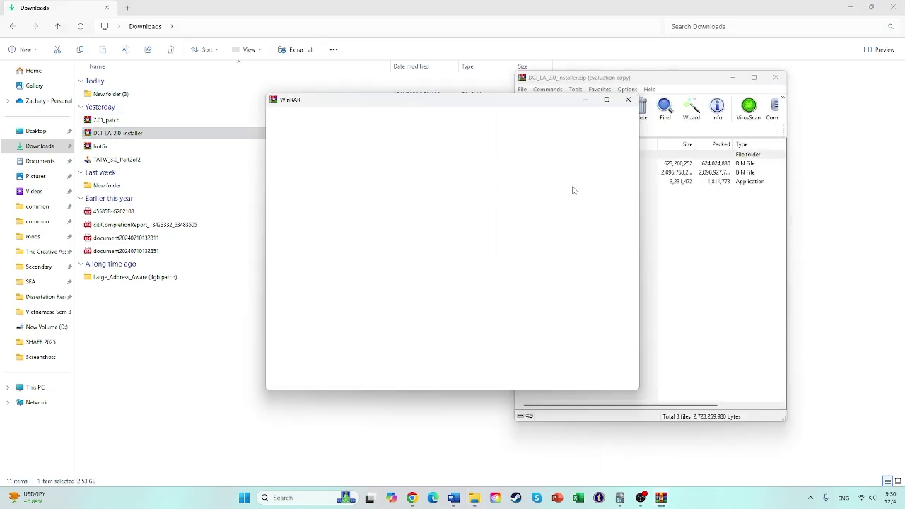
left_click(627, 100)
left_click_drag(595, 221, 530, 166)
right_click(532, 167)
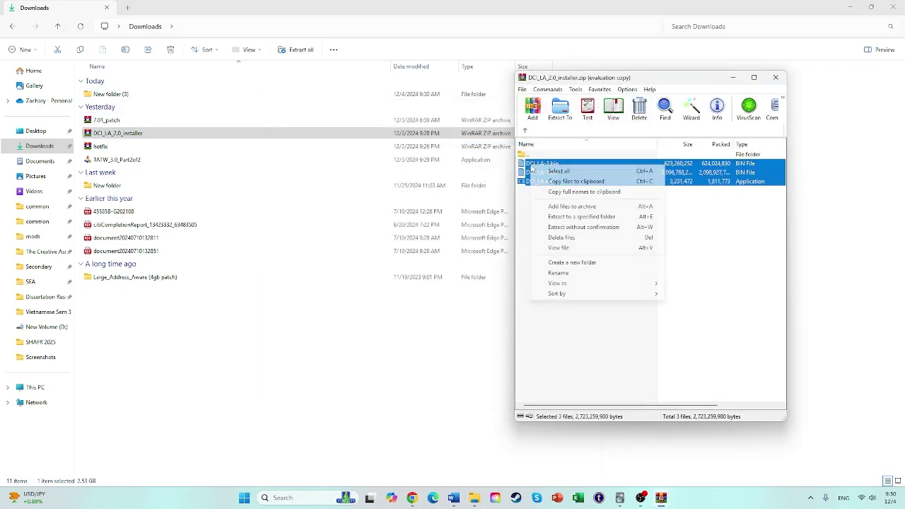
left_click(589, 217)
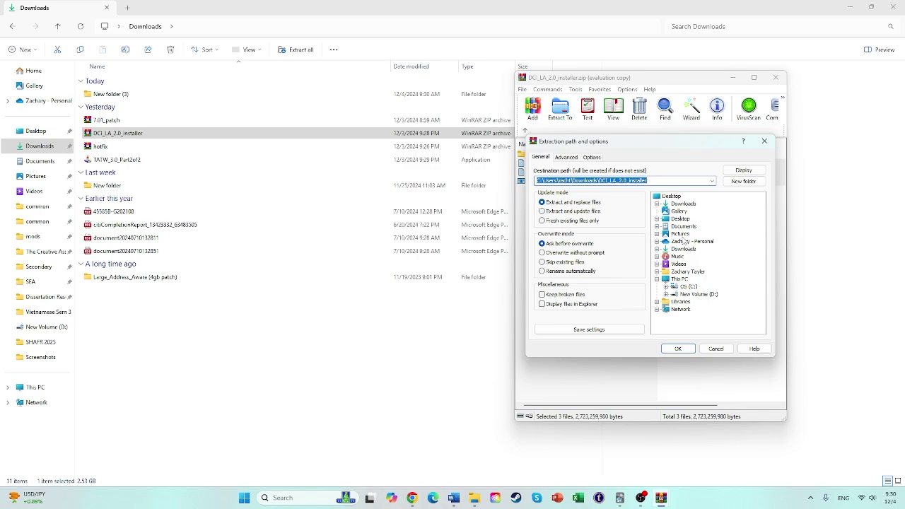
double_click(679, 205)
left_click(695, 226)
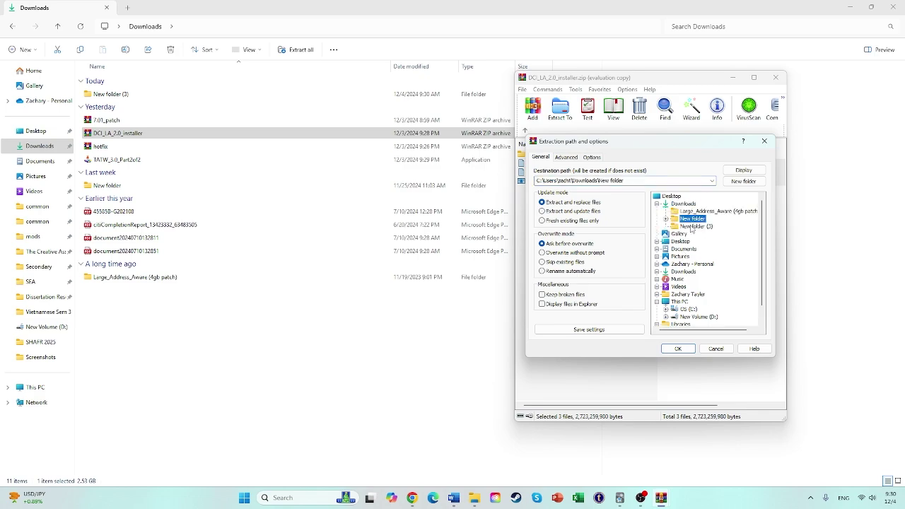
left_click(677, 349)
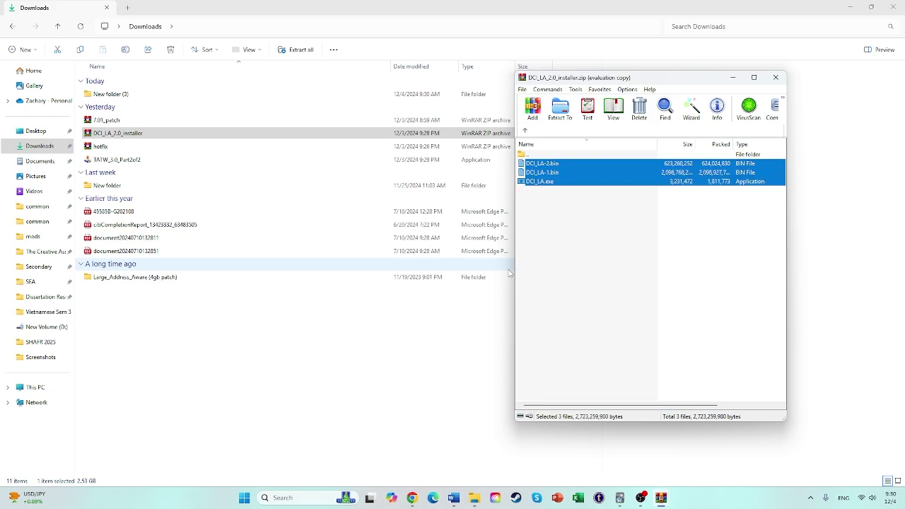
left_click(773, 77)
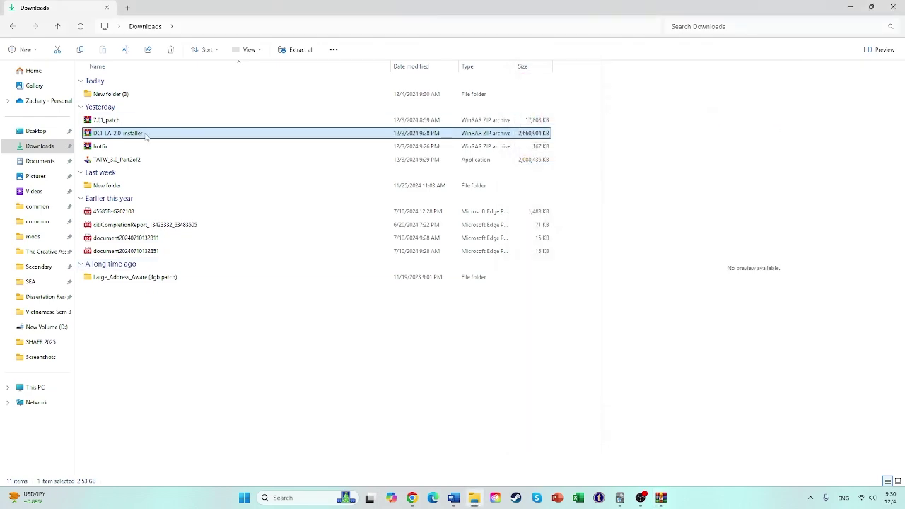
double_click(124, 94)
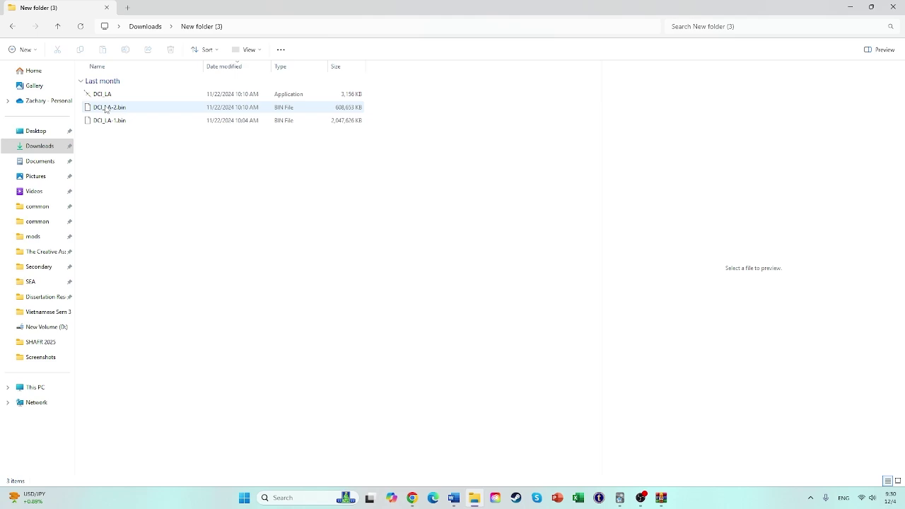
left_click(105, 95)
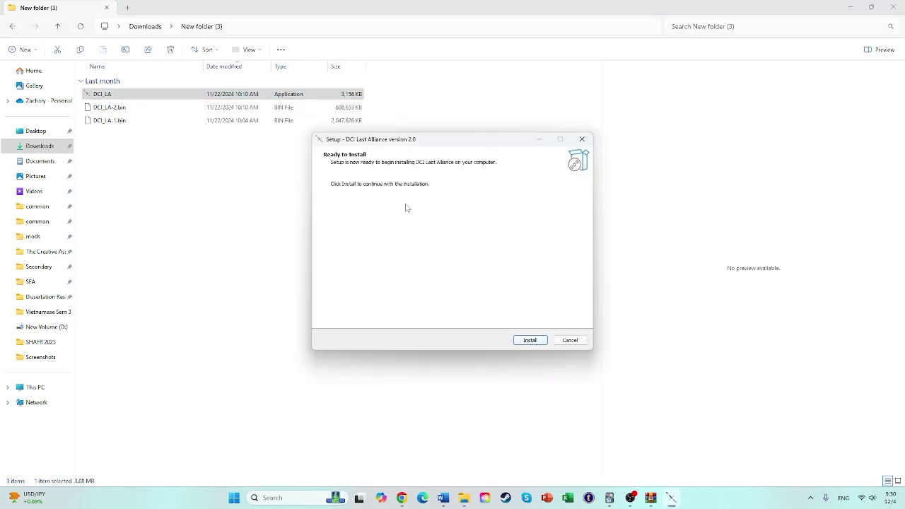
Step: Start the DCI Last Alliance install, then cancel it and confirm exiting setup
left_click(543, 341)
left_click(569, 342)
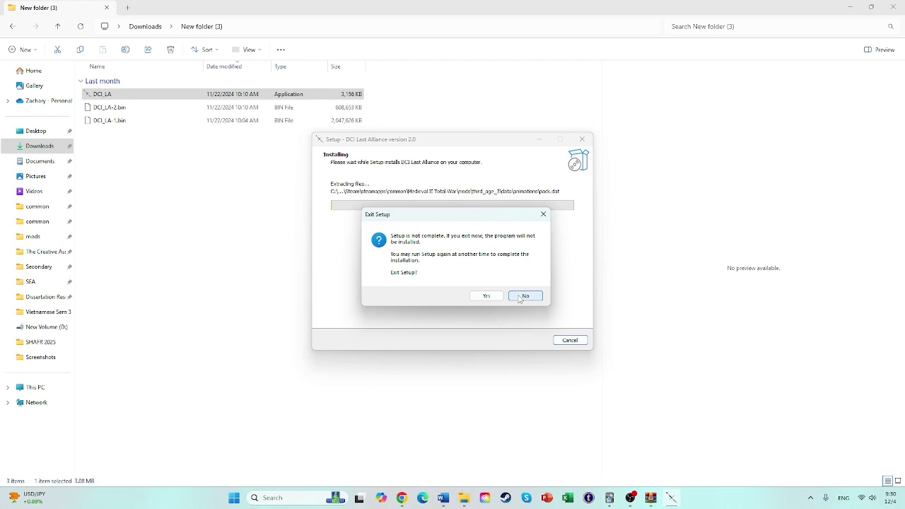
left_click(523, 296)
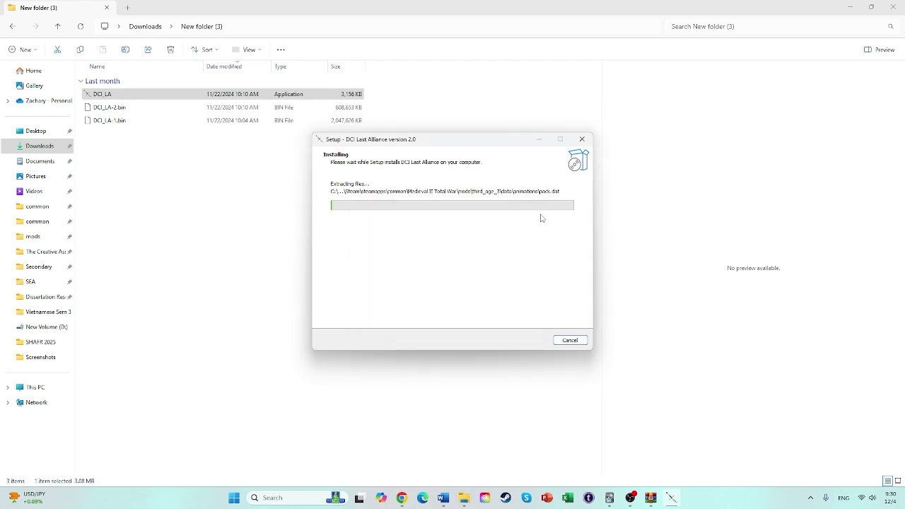
left_click(582, 140)
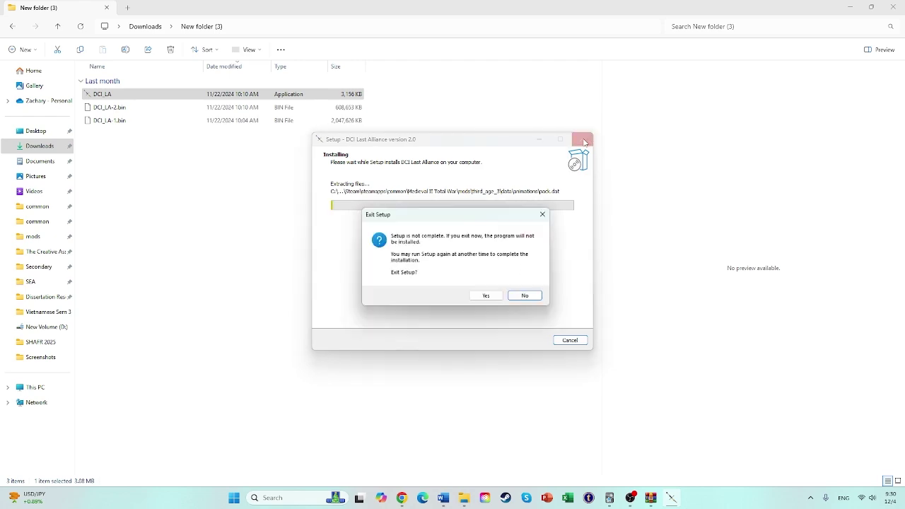
left_click(489, 296)
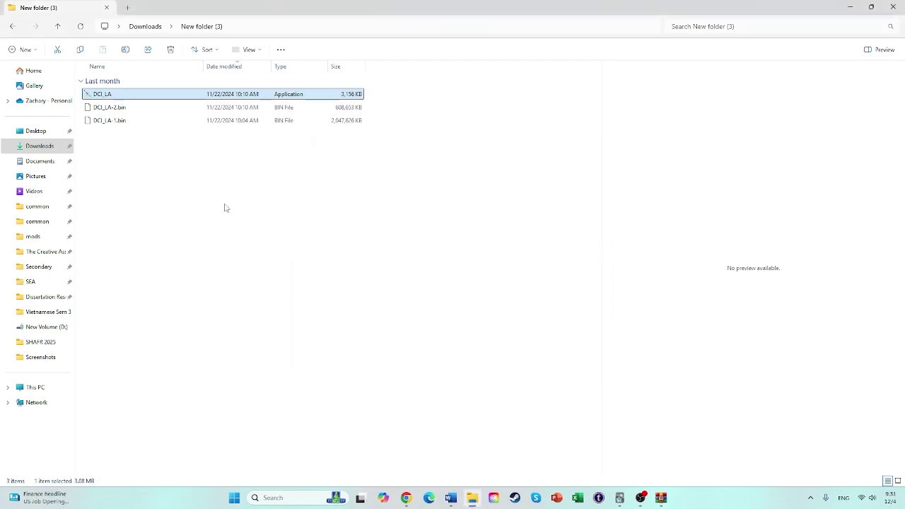
Step: Open hotfix.zip from Downloads and choose to extract its data folder to a specified folder
left_click(152, 130)
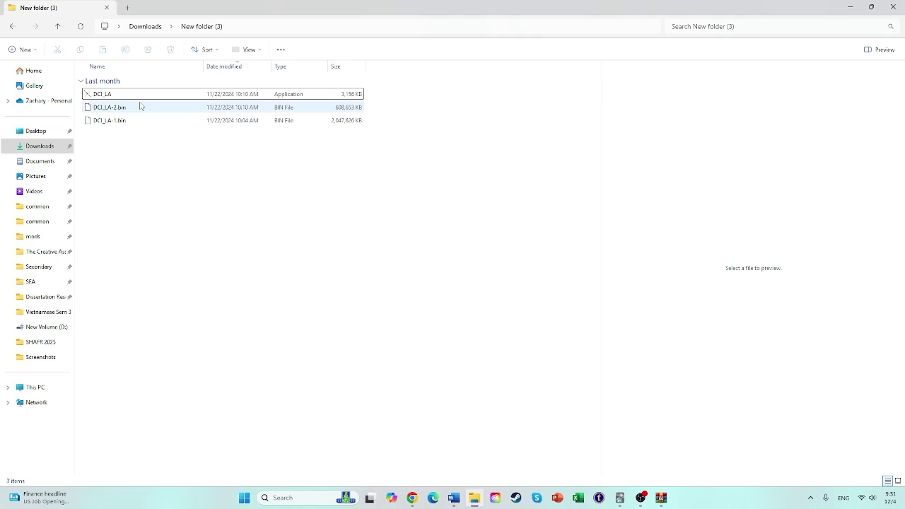
left_click(157, 29)
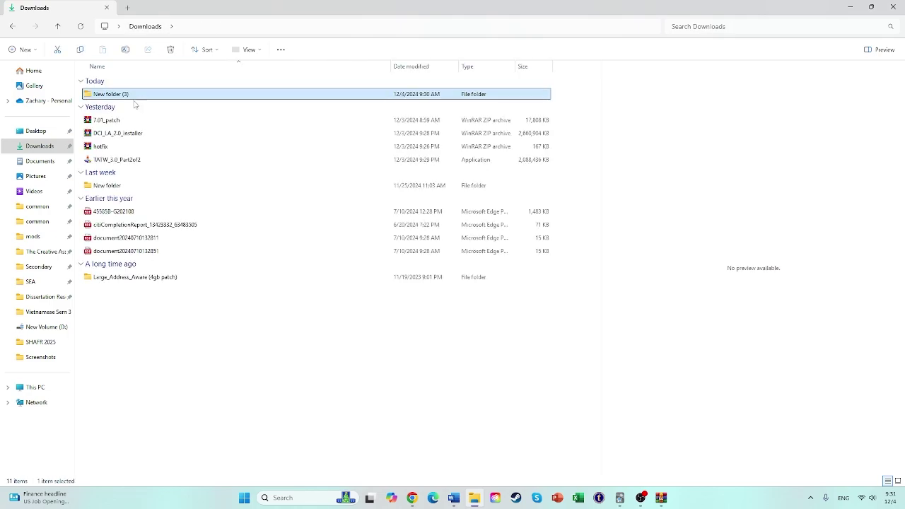
double_click(101, 147)
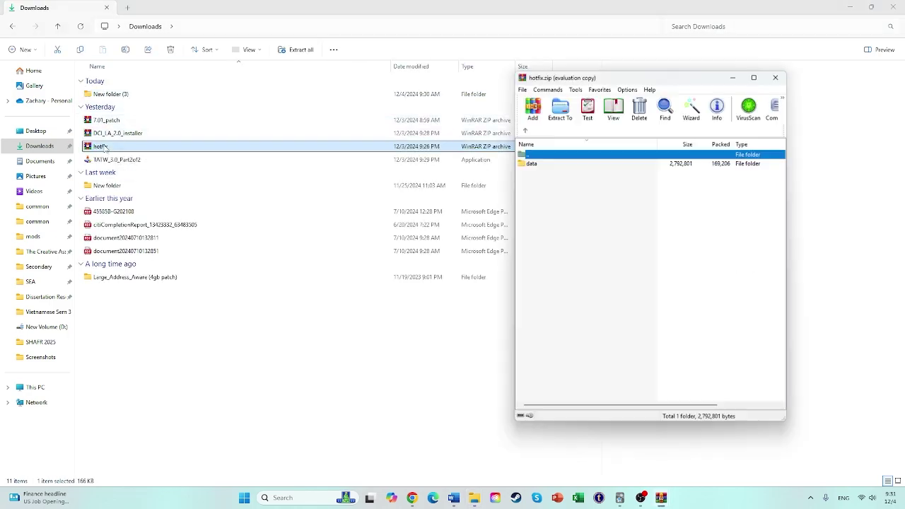
right_click(530, 164)
left_click(563, 218)
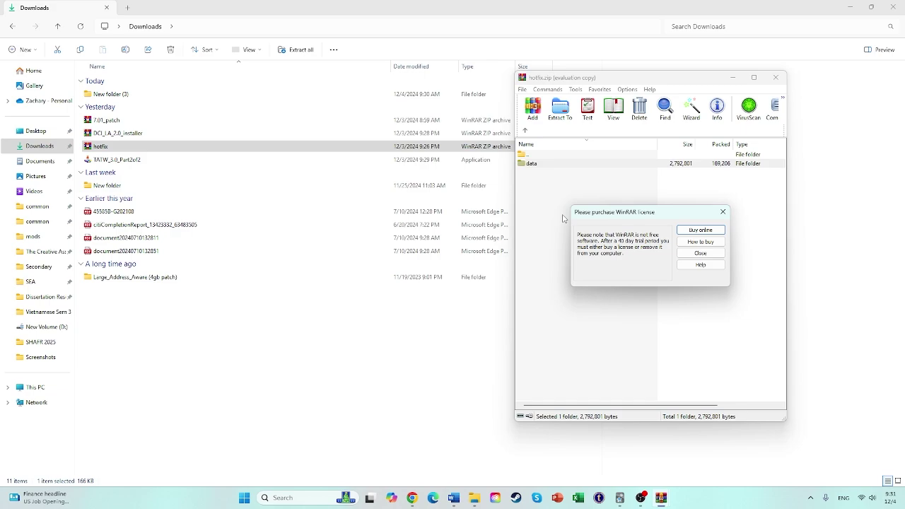
left_click(721, 211)
right_click(530, 163)
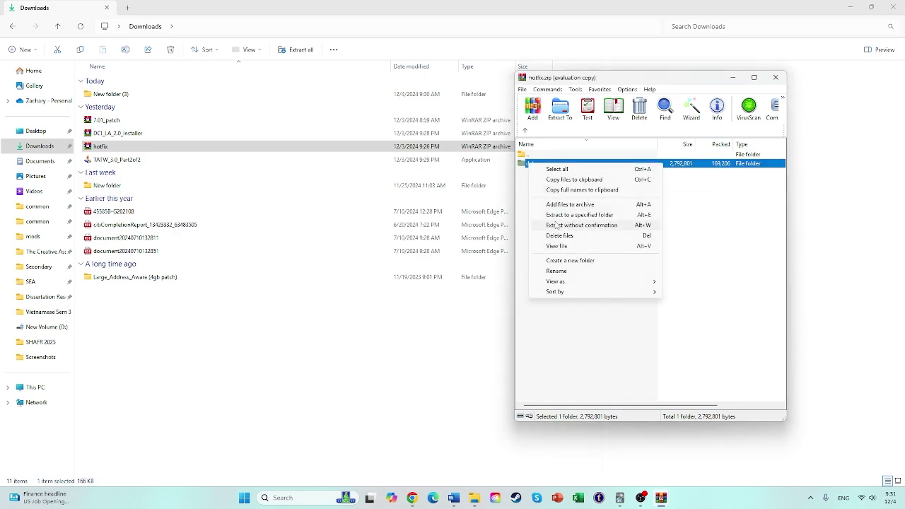
left_click(556, 216)
Step: Extract into Steam\steamapps\common\Medieval II Total War\mods\Third_Age_3, answering the overwrite prompt and closing the error report
left_click(686, 288)
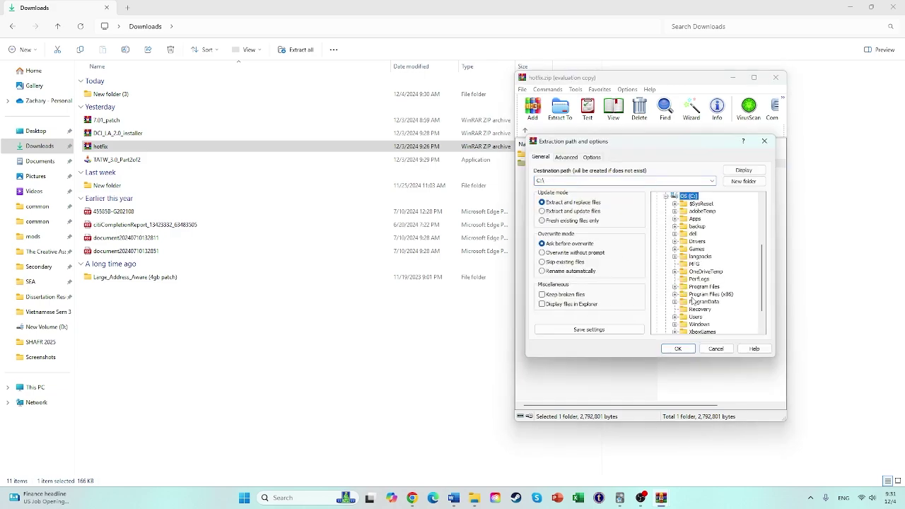
scroll(700, 290, "down", 3)
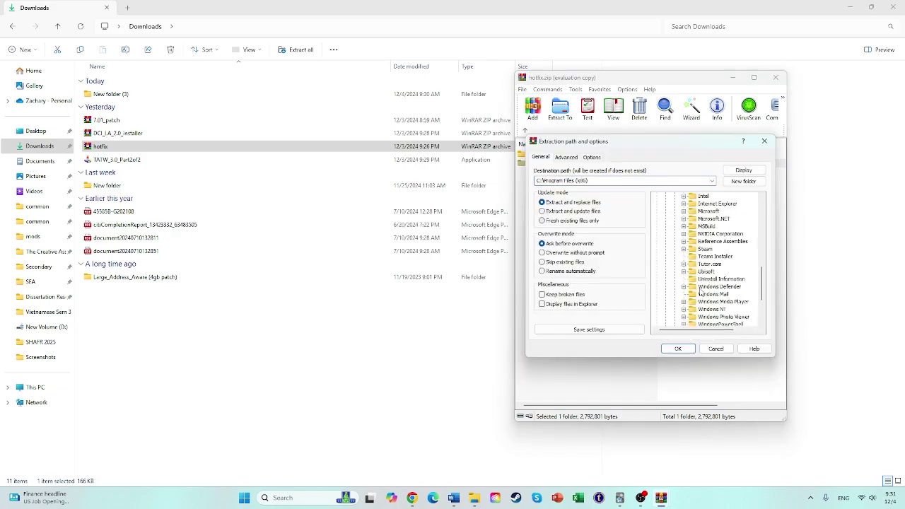
left_click(705, 249)
scroll(712, 256, "down", 3)
left_click(715, 257)
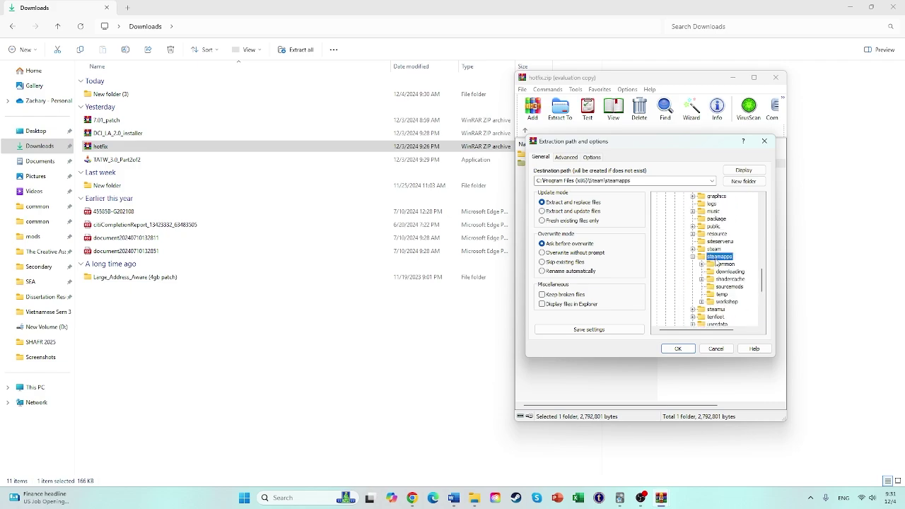
left_click_drag(682, 330, 703, 330)
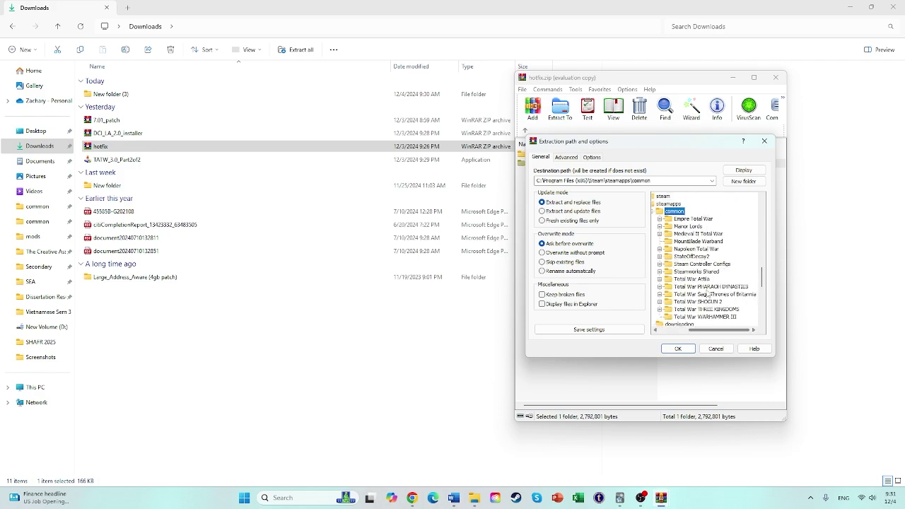
left_click(697, 226)
left_click(688, 272)
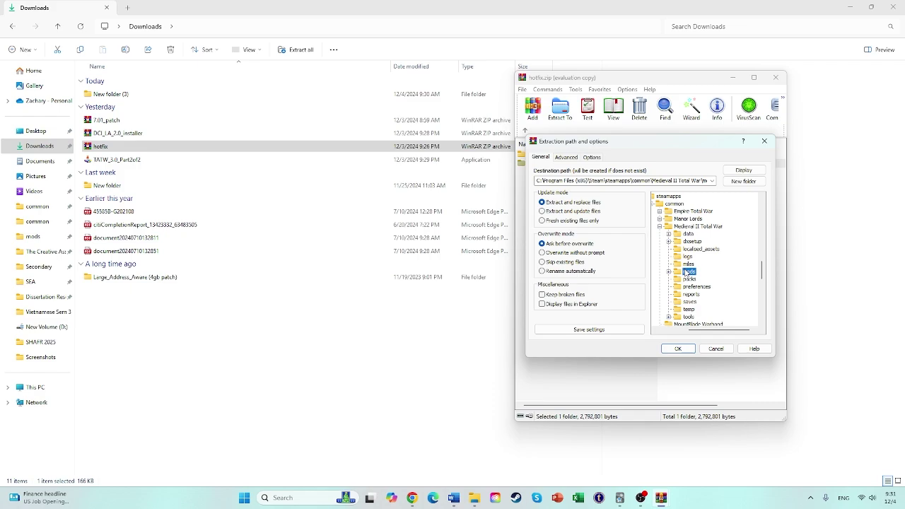
left_click(707, 317)
left_click(677, 349)
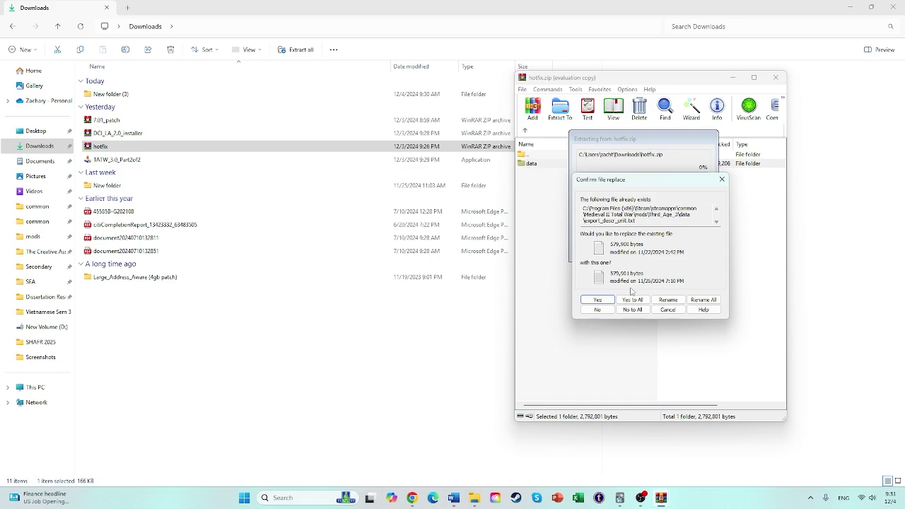
left_click(722, 180)
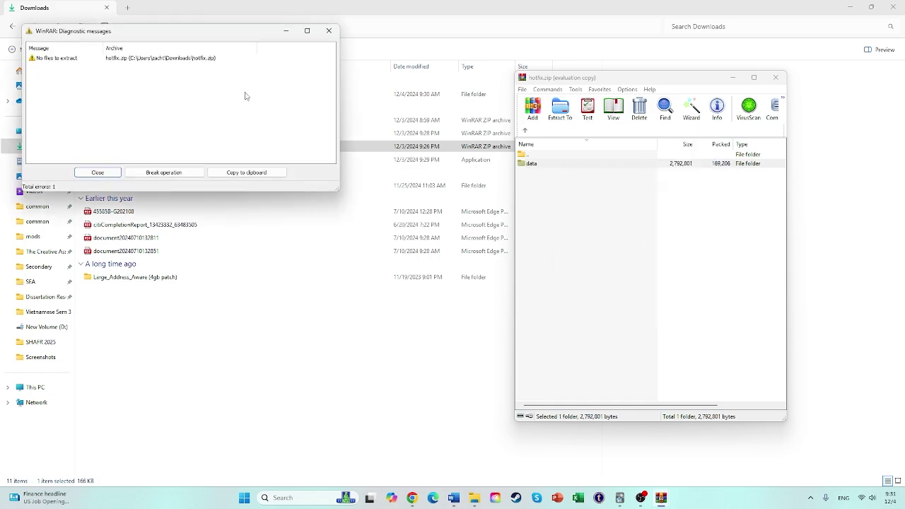
left_click(328, 32)
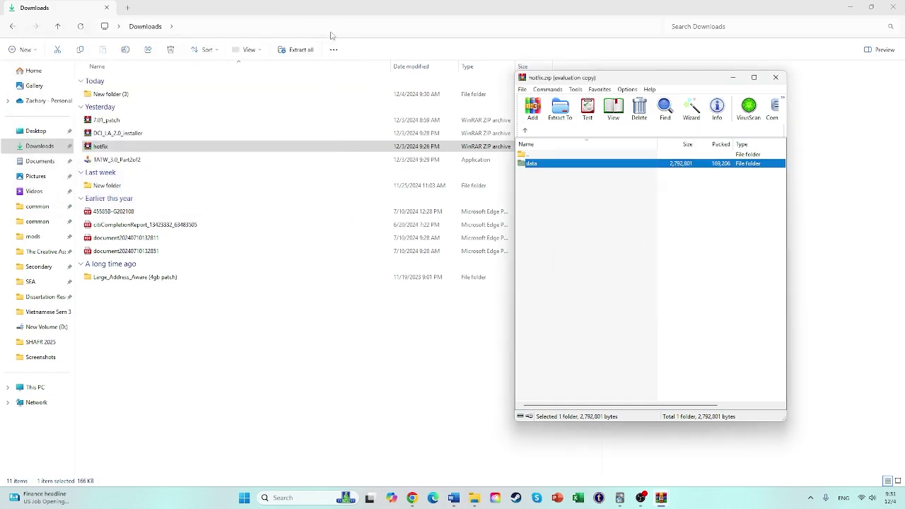
Step: Close the hotfix archive and open mods\Third_Age_3 in File Explorer
left_click(775, 77)
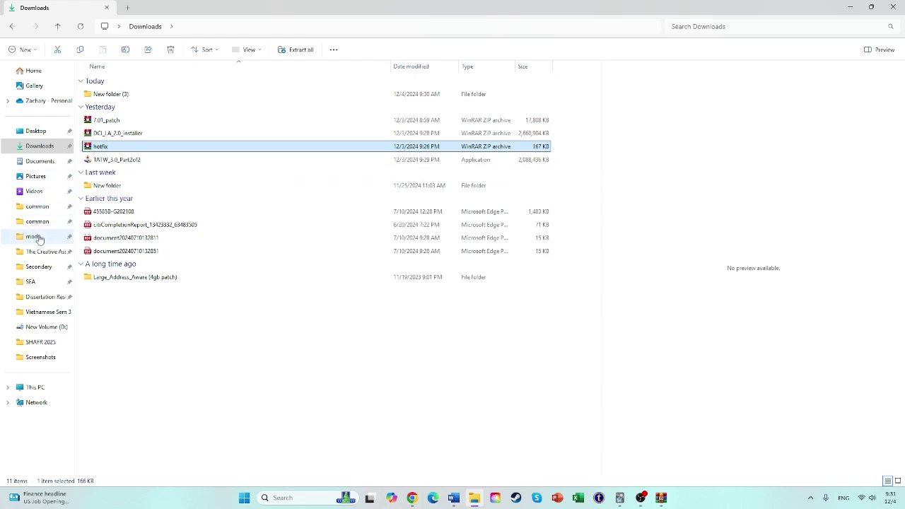
left_click(36, 237)
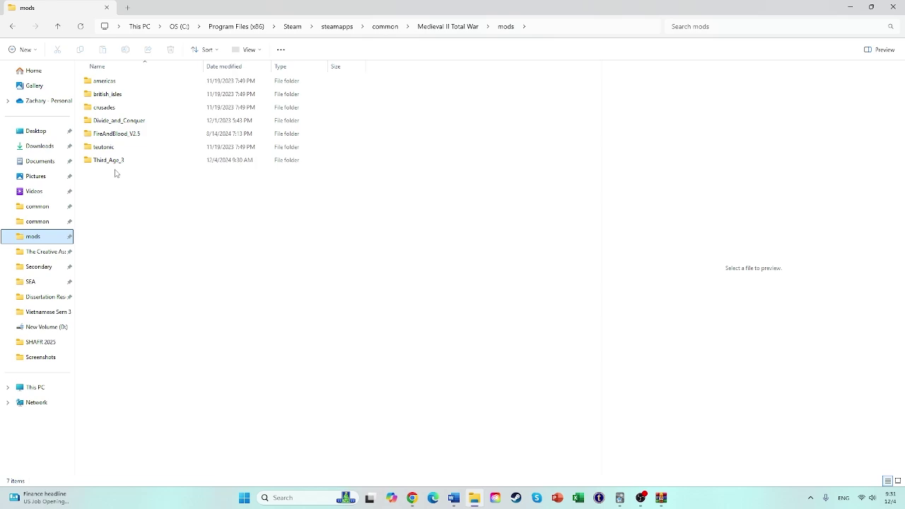
left_click(110, 161)
double_click(109, 161)
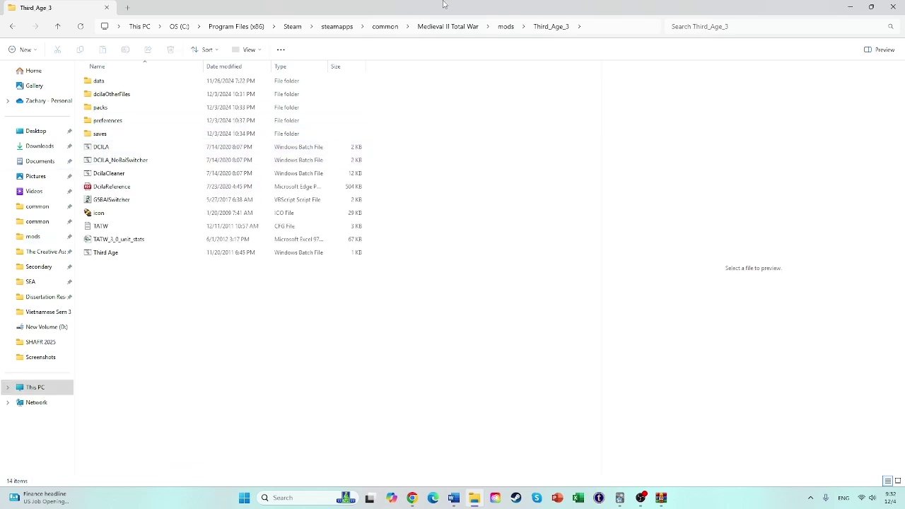
Step: In the Medieval II Total War folder, inspect the right-click actions for kingdoms and medieval2
left_click(506, 29)
left_click(436, 30)
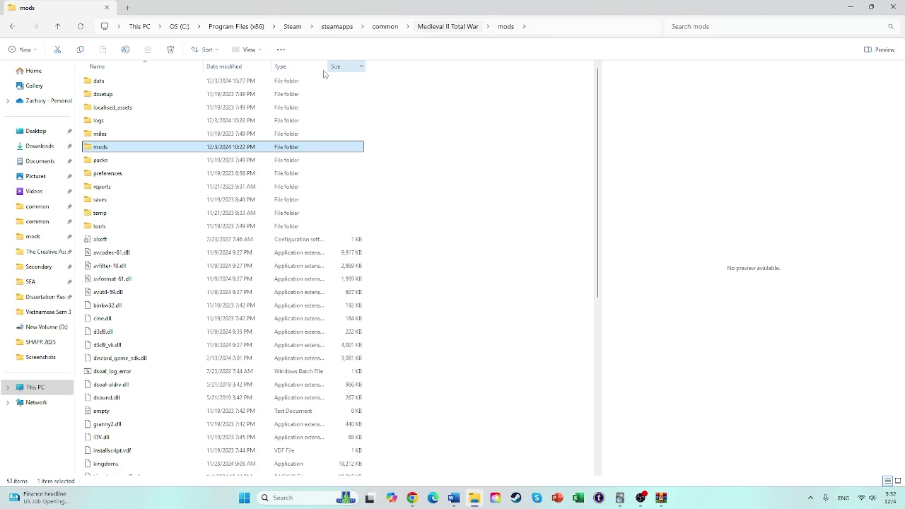
scroll(117, 239, "down", 2)
scroll(113, 259, "down", 5)
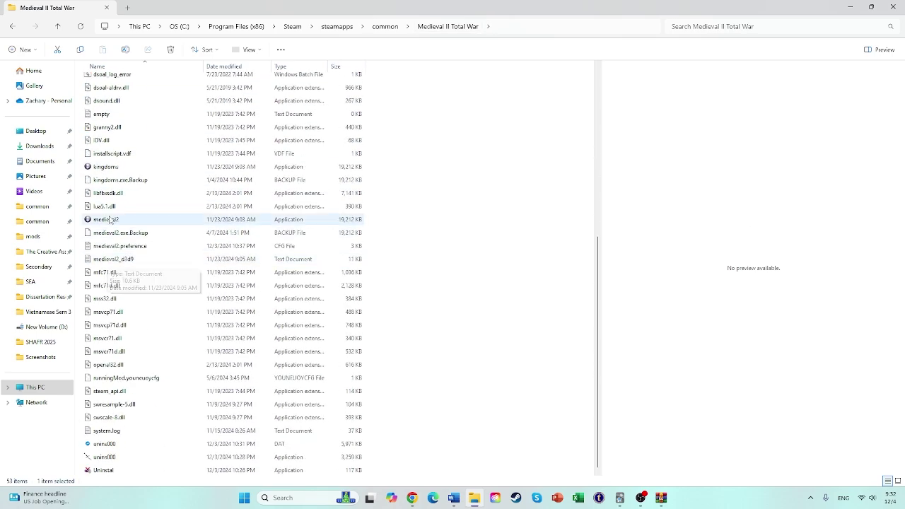
right_click(106, 167)
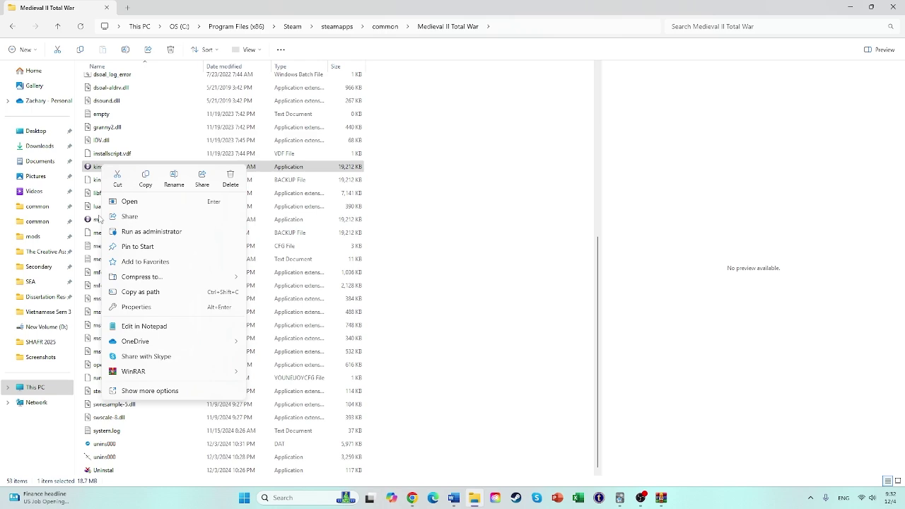
left_click(97, 219)
right_click(96, 221)
key("Escape")
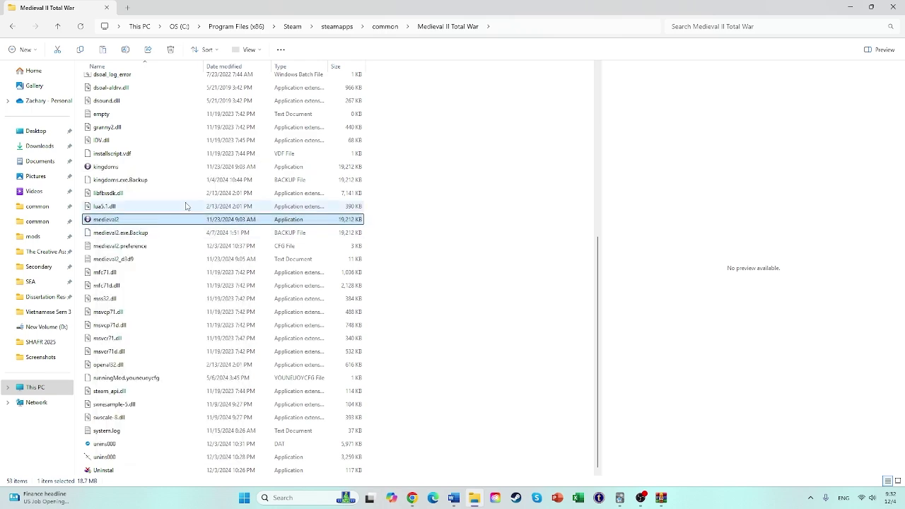
right_click(444, 166)
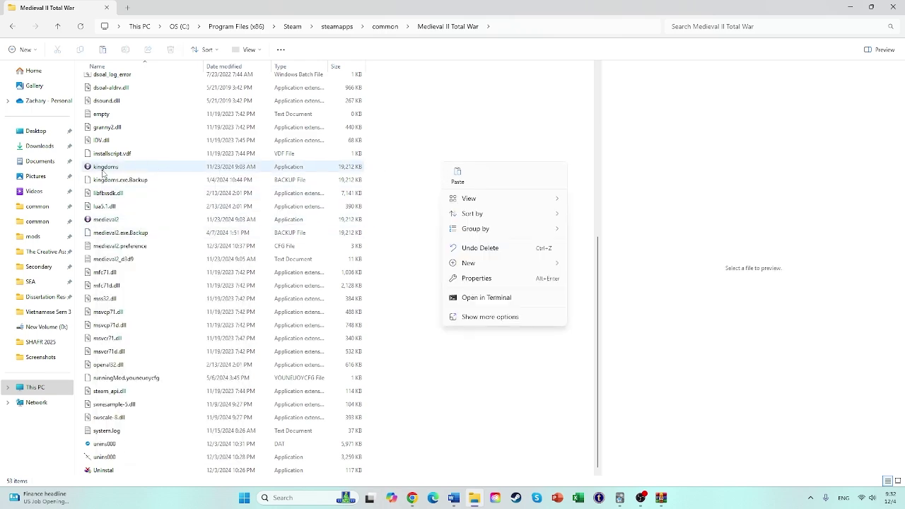
right_click(103, 174)
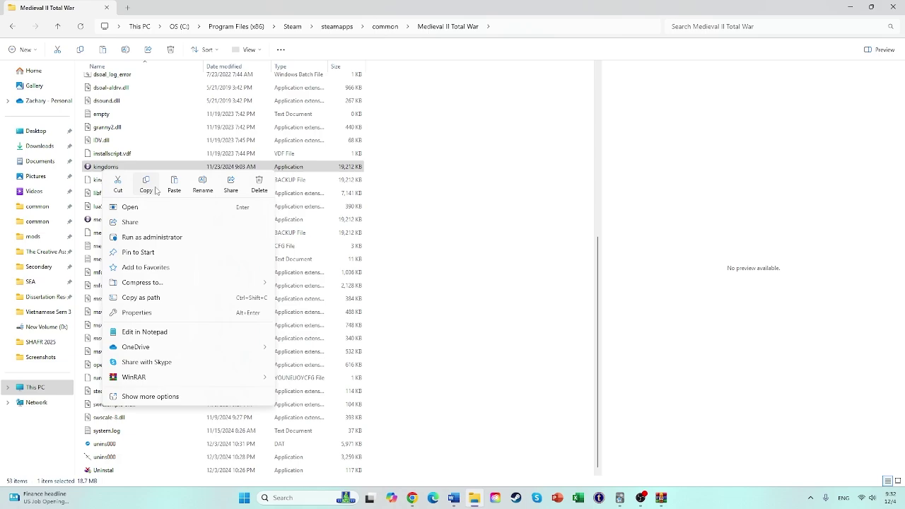
left_click(120, 170)
right_click(113, 167)
left_click(112, 172)
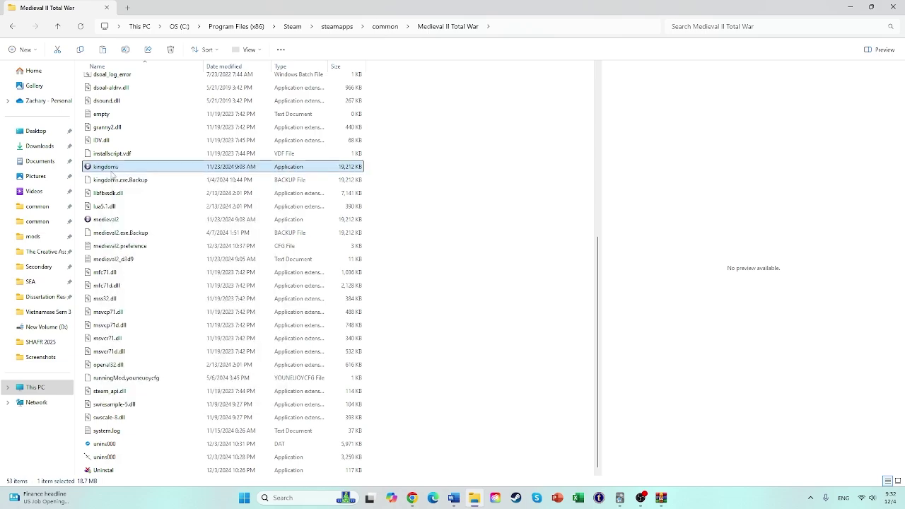
Step: Refresh the folder listing and reopen mods\Third_Age_3
scroll(103, 169, "up", 6)
scroll(113, 152, "up", 2)
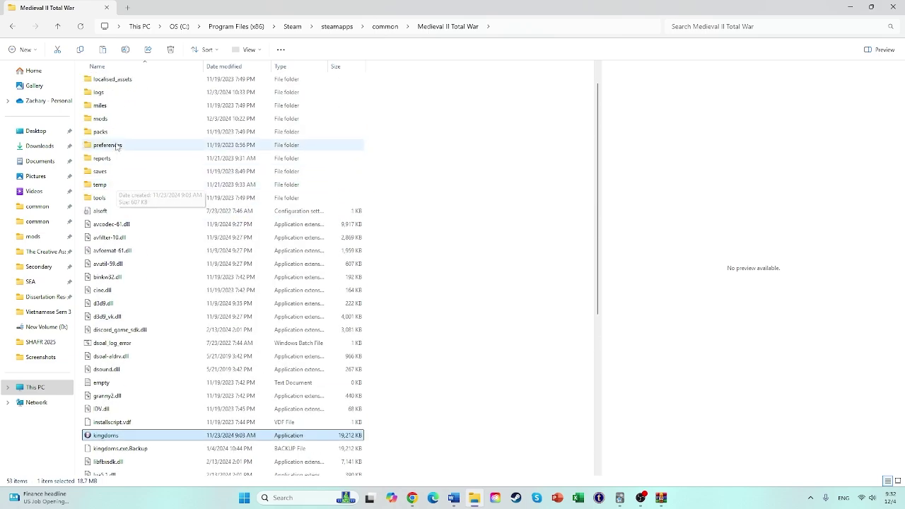
key("F5")
double_click(103, 125)
double_click(114, 161)
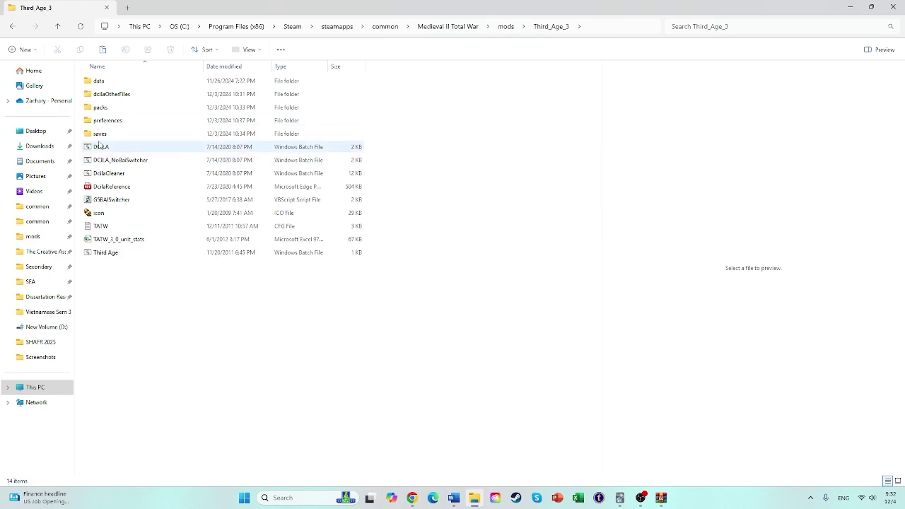
Step: Run the DCILA launcher script and go to Single Player to set up the Last Alliance campaign
mouse_move(101, 146)
left_click(114, 150)
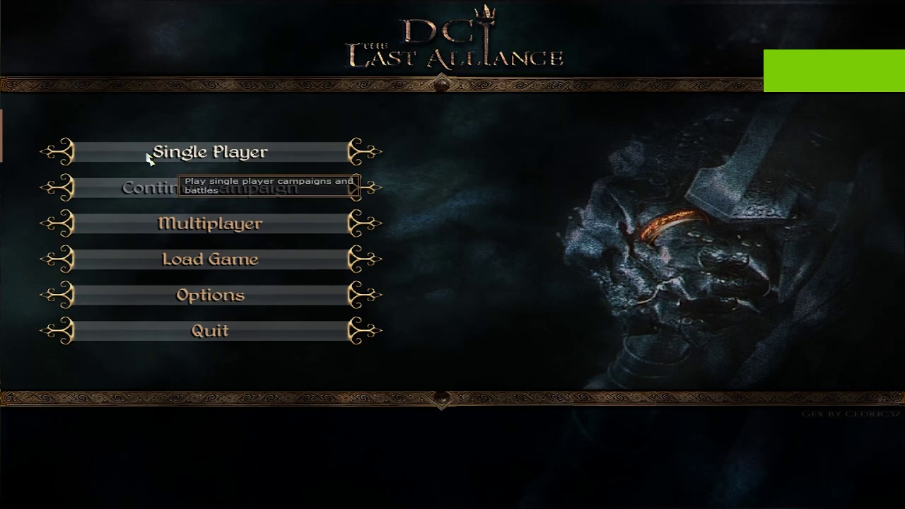
left_click(150, 155)
left_click(199, 155)
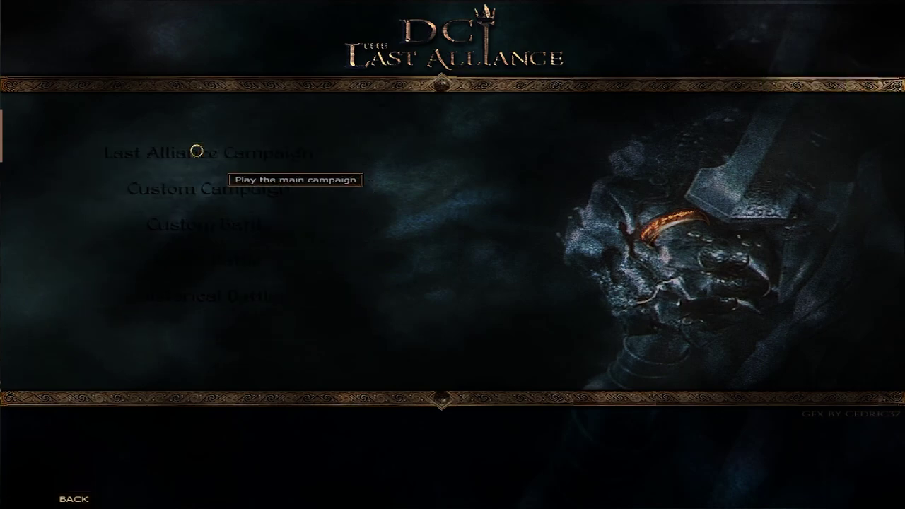
Step: Compare the Lindon, Númenórean Kingdoms and Mordor factions, settling on Númenórean Kingdoms
left_click(241, 97)
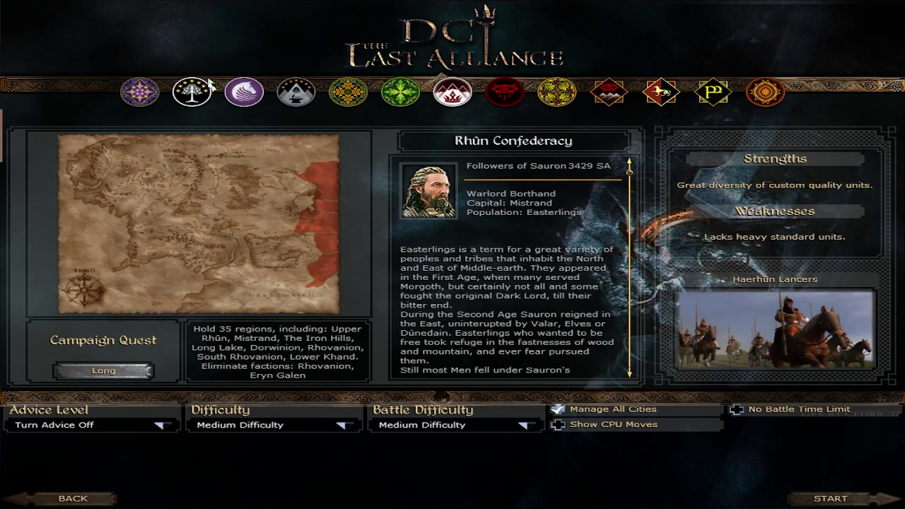
left_click(148, 93)
left_click(191, 92)
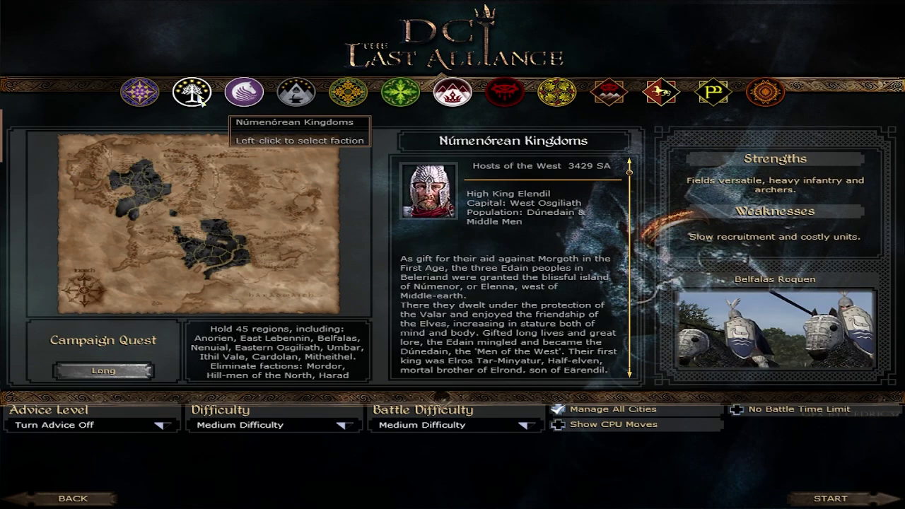
left_click(516, 94)
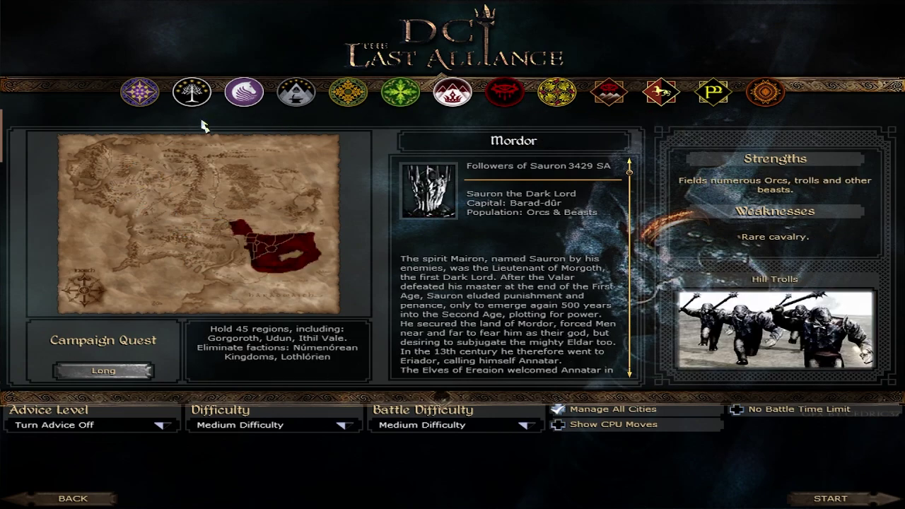
left_click(192, 94)
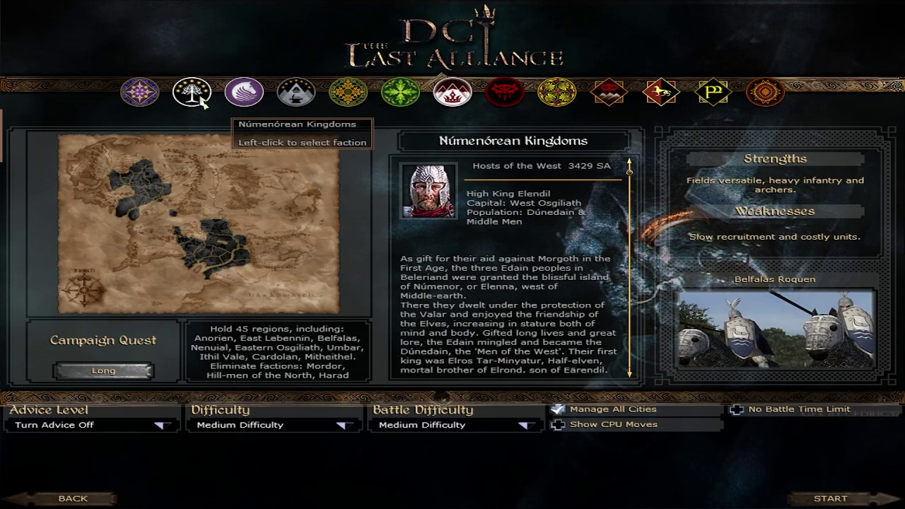
scroll(629, 172, "down", 5)
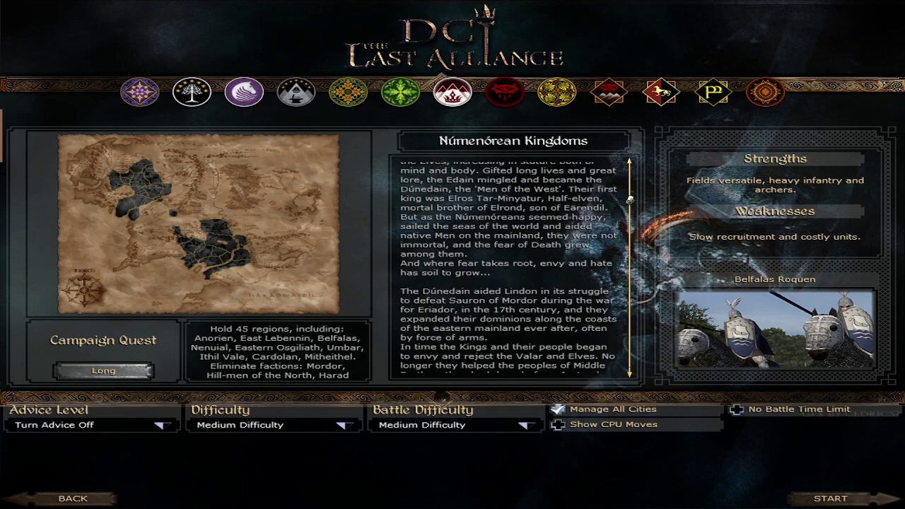
scroll(630, 171, "up", 5)
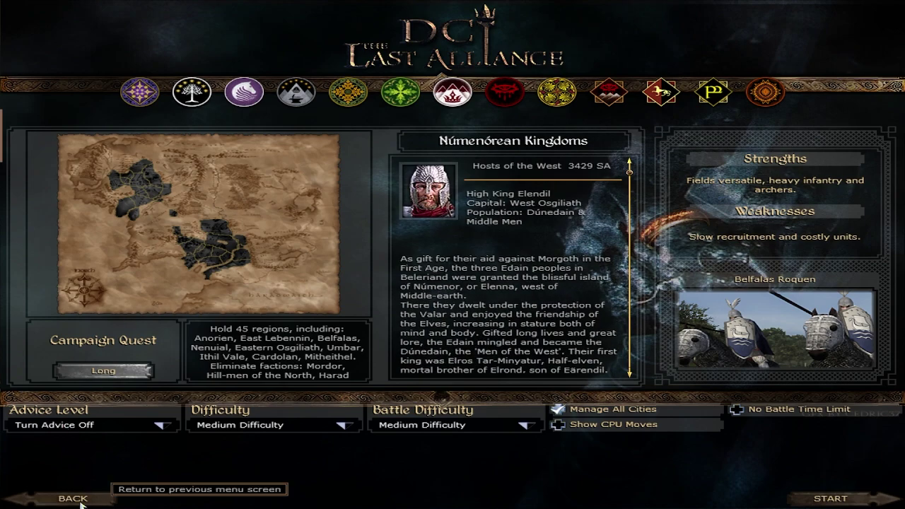